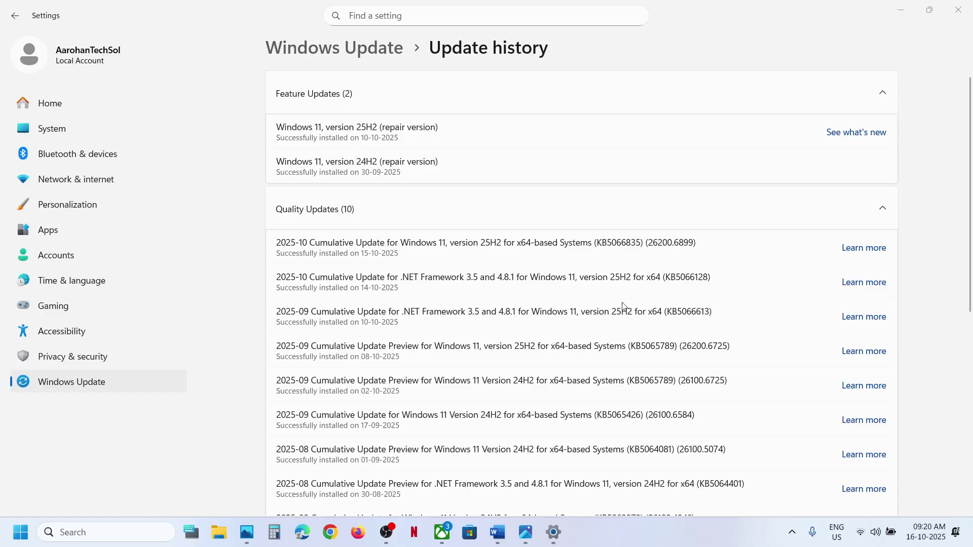
Select the KB5066835 and KB5066128 update numbers in the Update history list.
double_click(616, 242)
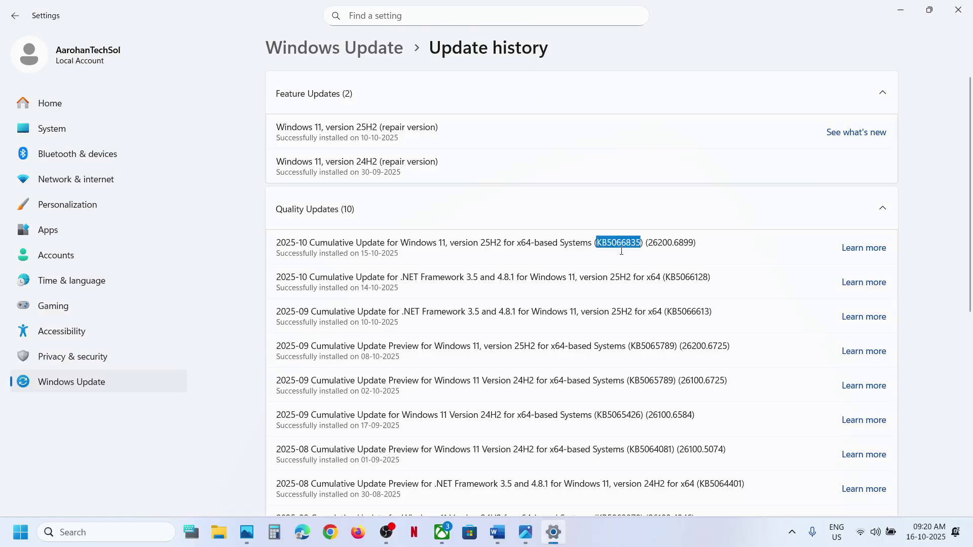
click(680, 278)
double_click(682, 279)
Highlight the error codes in the Word notes title, then put the notes behind Settings.
click(499, 539)
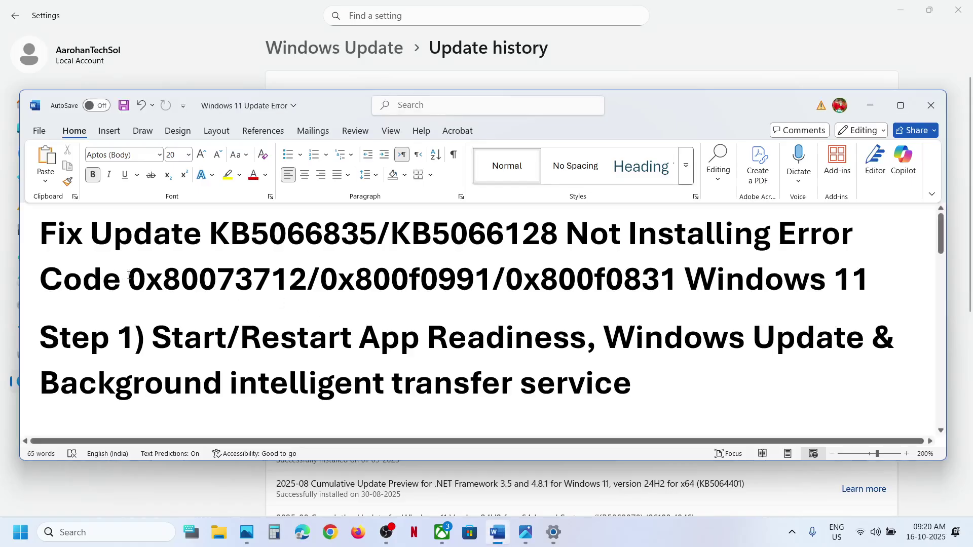
drag(129, 275, 648, 289)
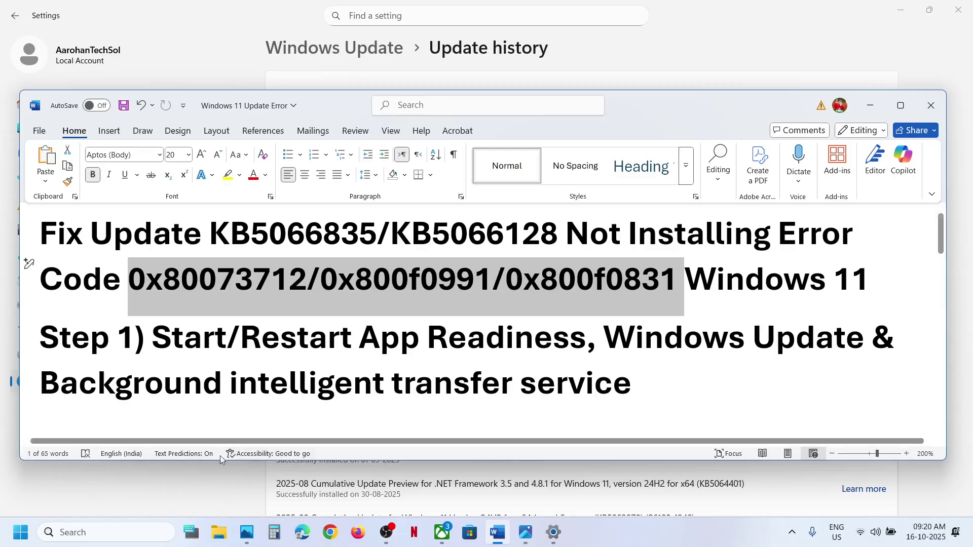
click(197, 491)
Launch the Services app by searching 'services'.
click(134, 532)
text(se)
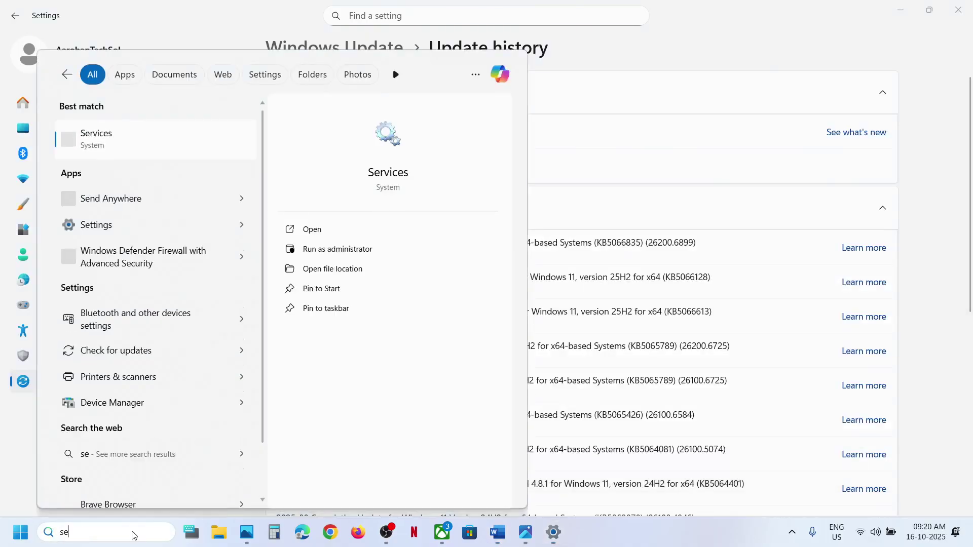
text(rvices)
key(Return)
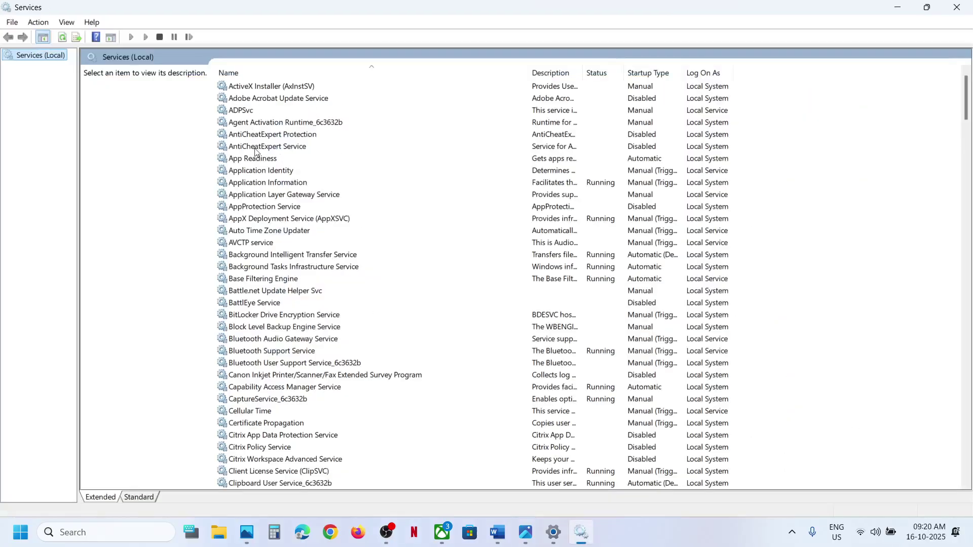
Set App Readiness startup type to Automatic, apply, and start the service.
double_click(256, 159)
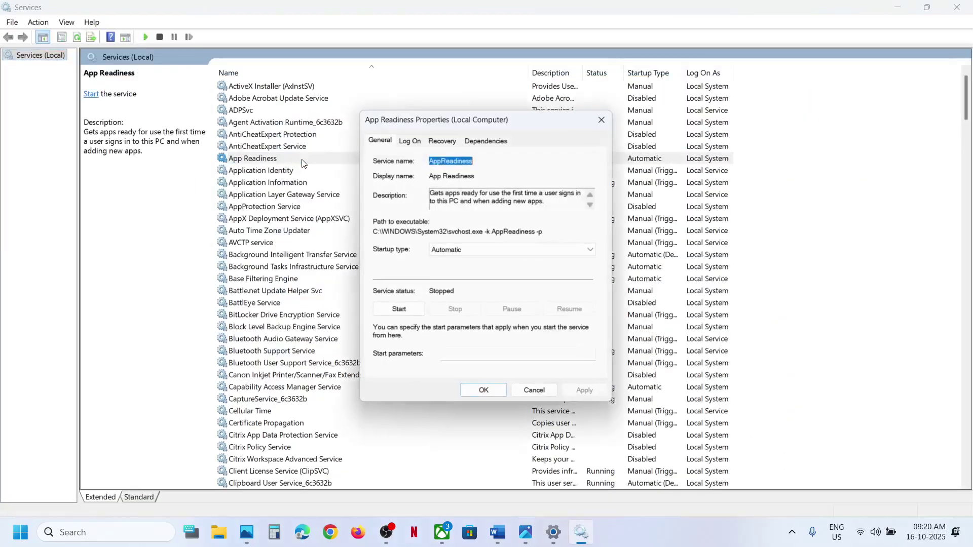
click(445, 248)
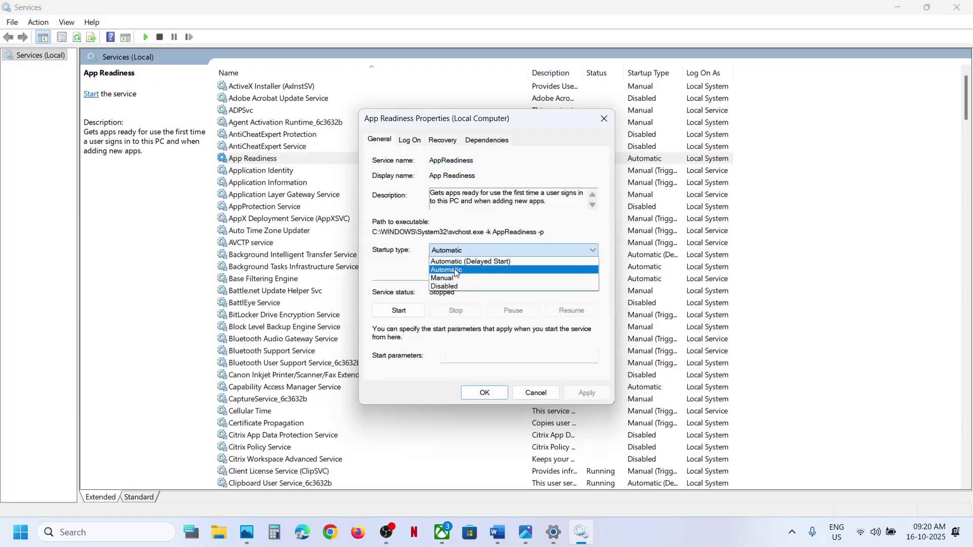
click(456, 271)
click(585, 393)
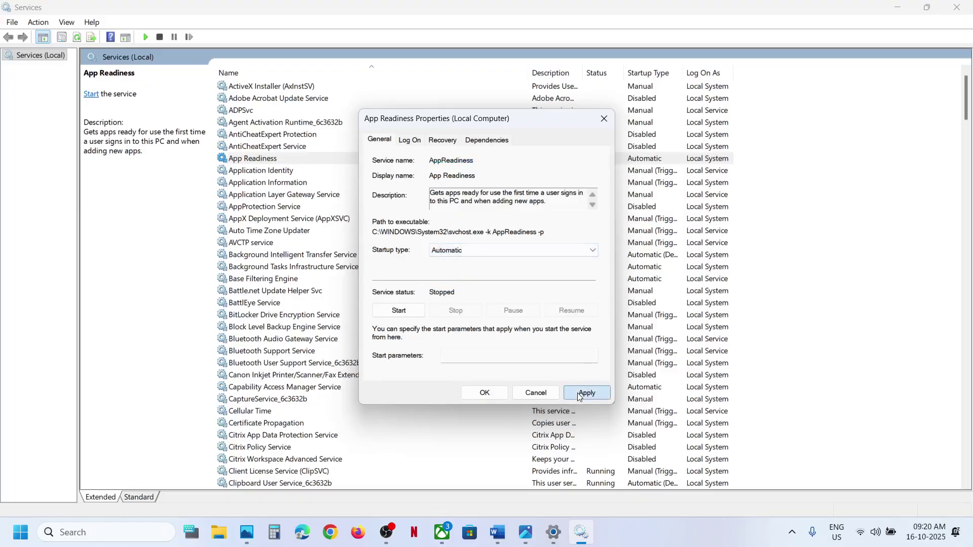
click(402, 313)
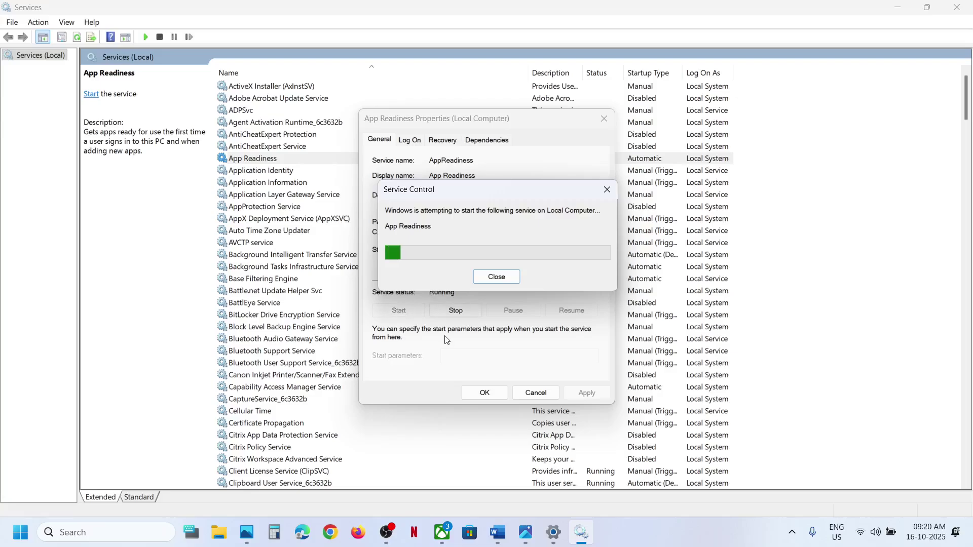
click(489, 394)
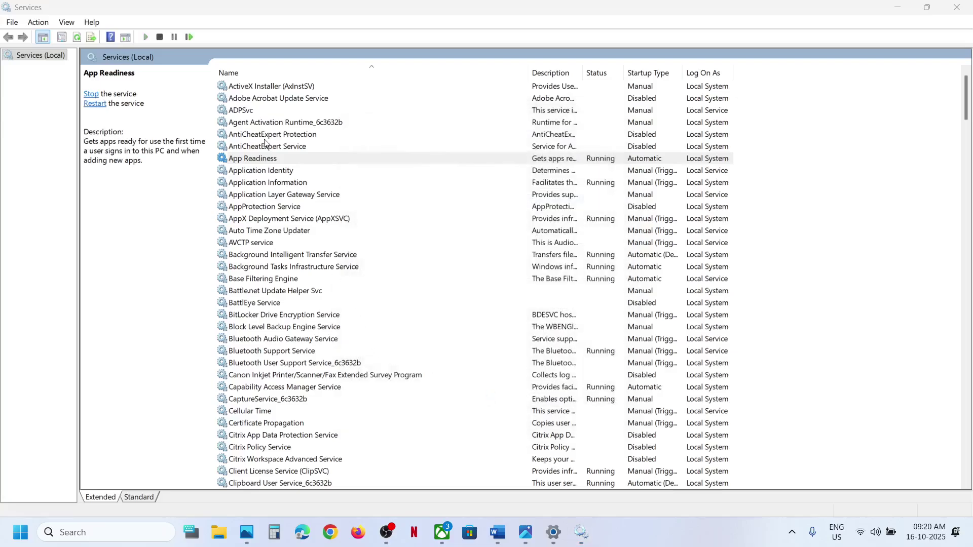
Restart App Readiness, then move the service list to entries starting with W.
right_click(264, 159)
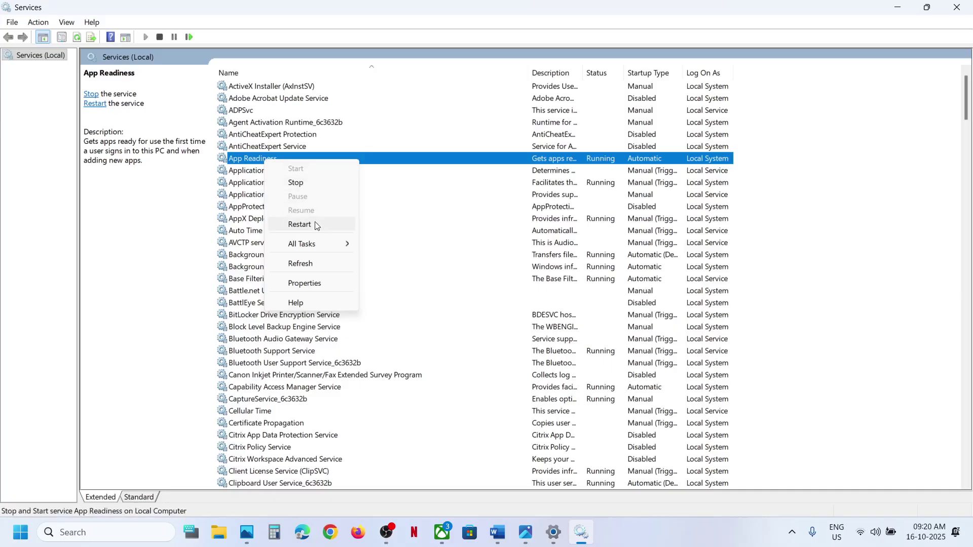
click(299, 224)
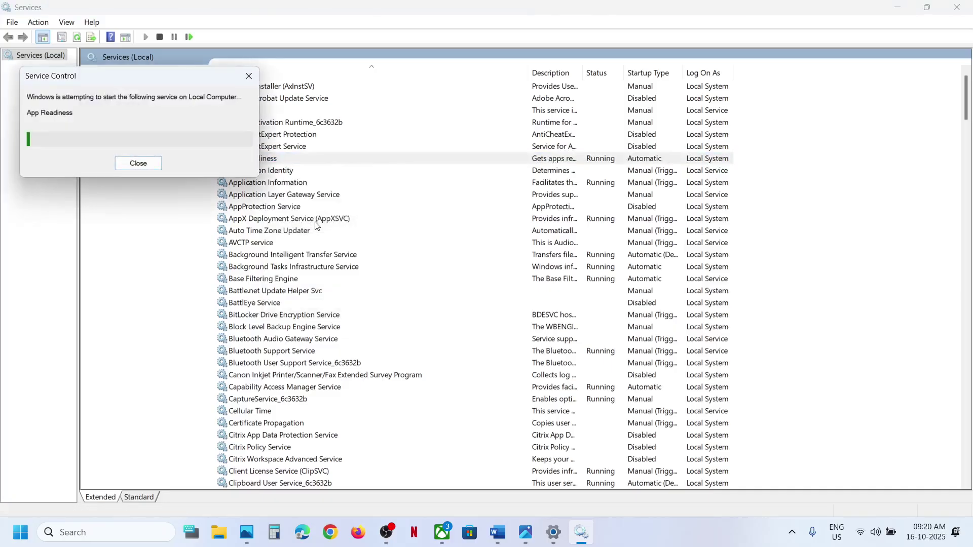
click(307, 328)
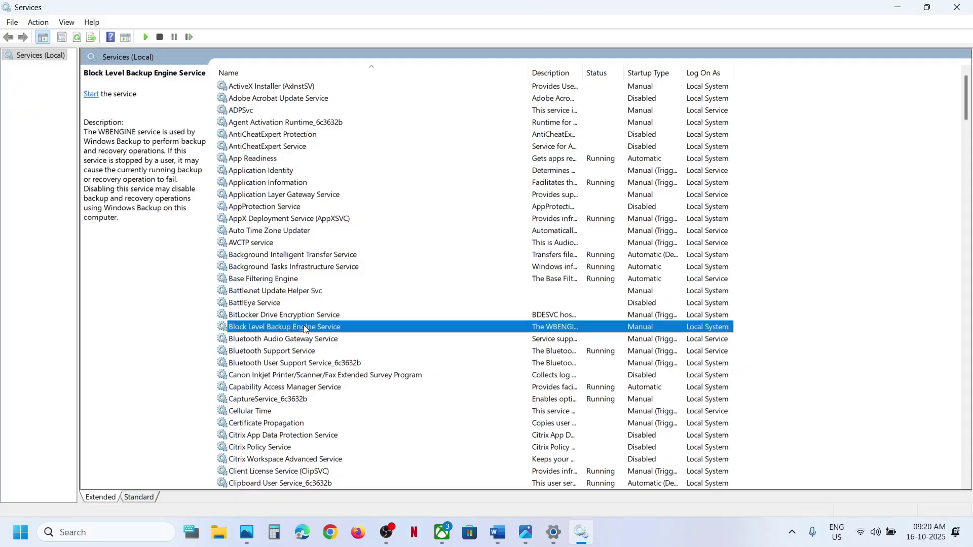
key(w)
scroll(306, 328, down, 7)
Keep the Windows Update service's startup type on Automatic and apply it.
click(283, 316)
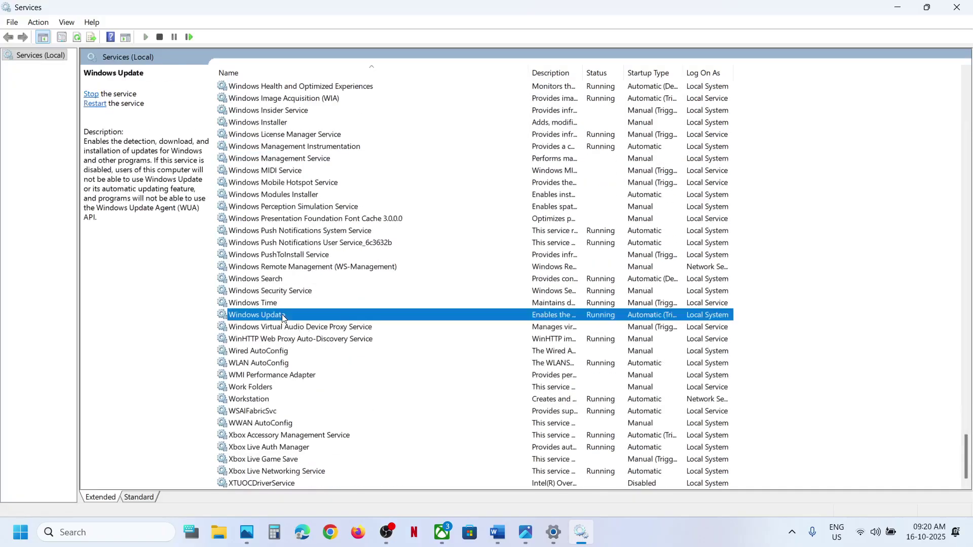
double_click(338, 315)
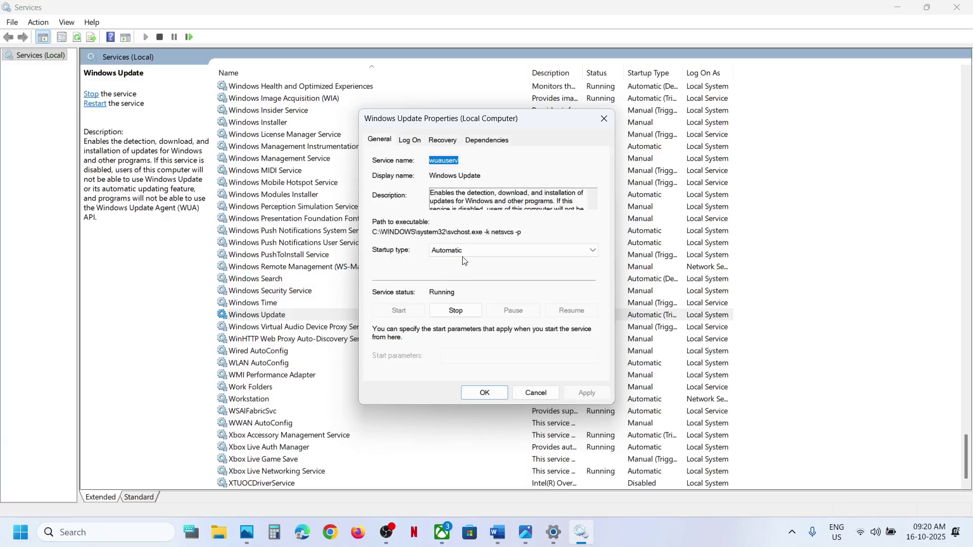
click(463, 254)
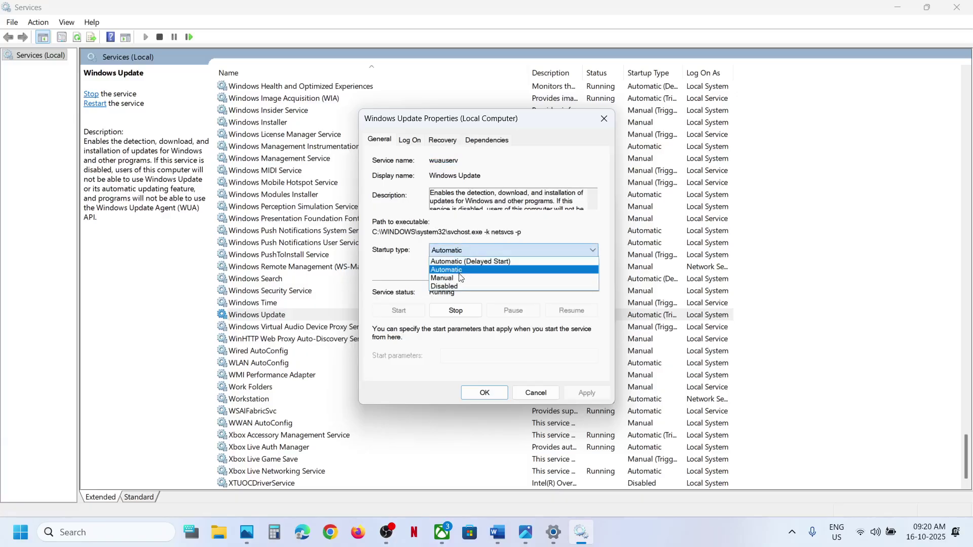
click(460, 275)
click(579, 398)
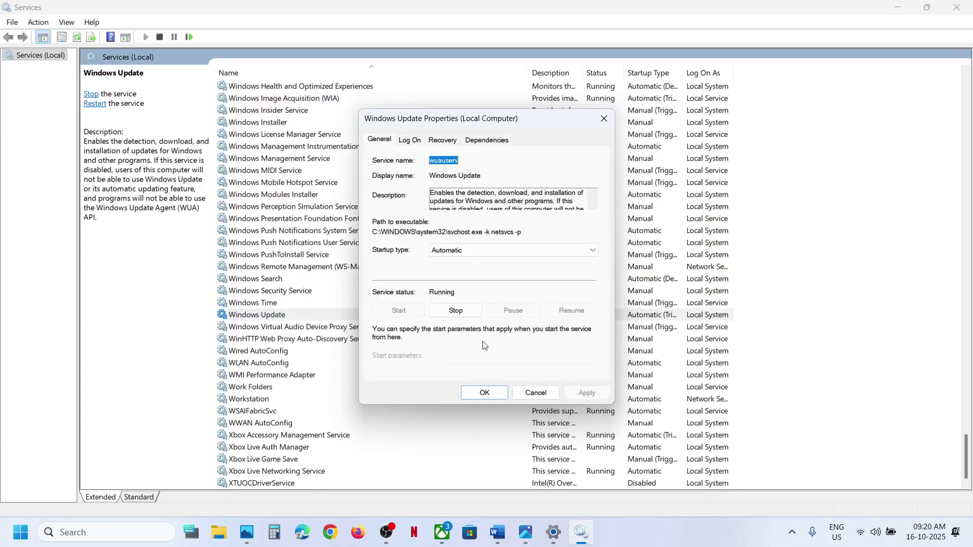
click(472, 391)
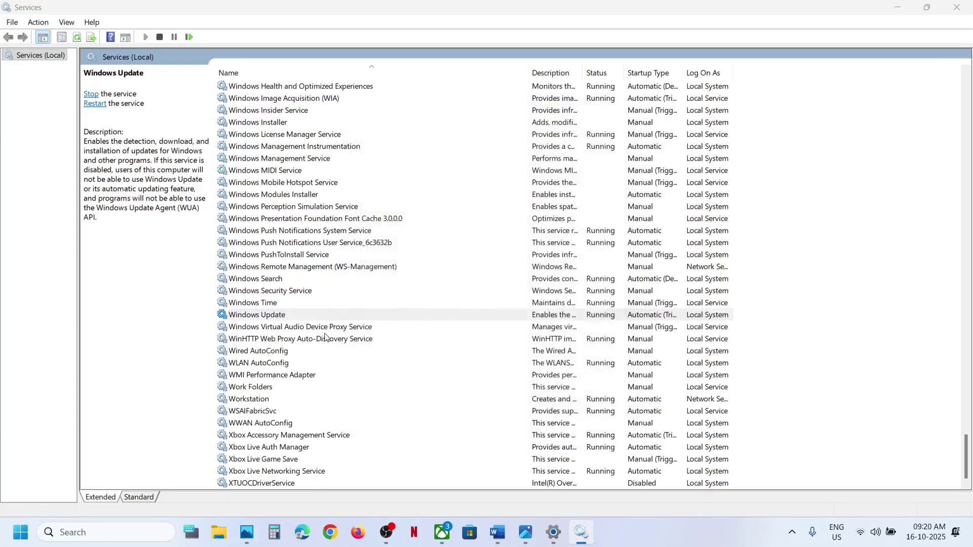
Restart Windows Update, then jump to Background Intelligent Transfer Service in the list.
right_click(292, 318)
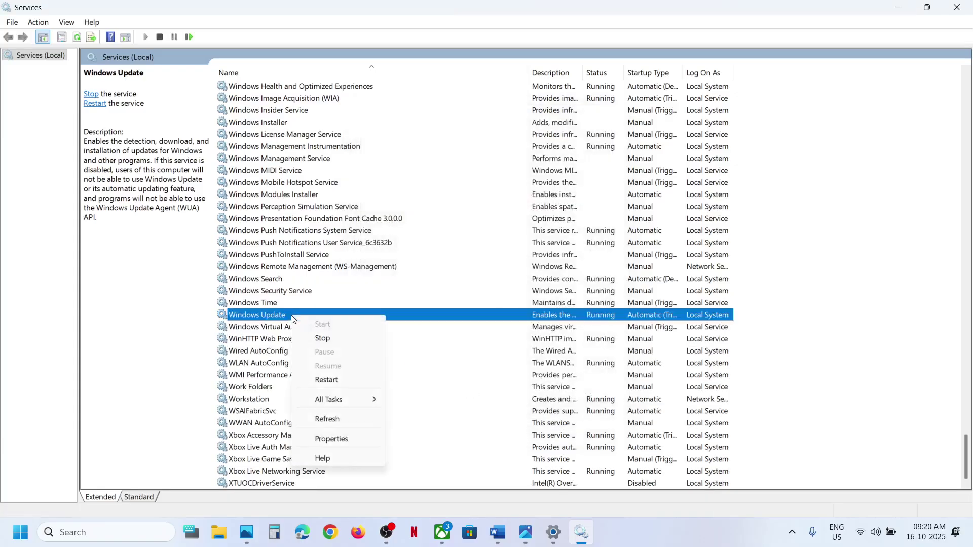
click(327, 381)
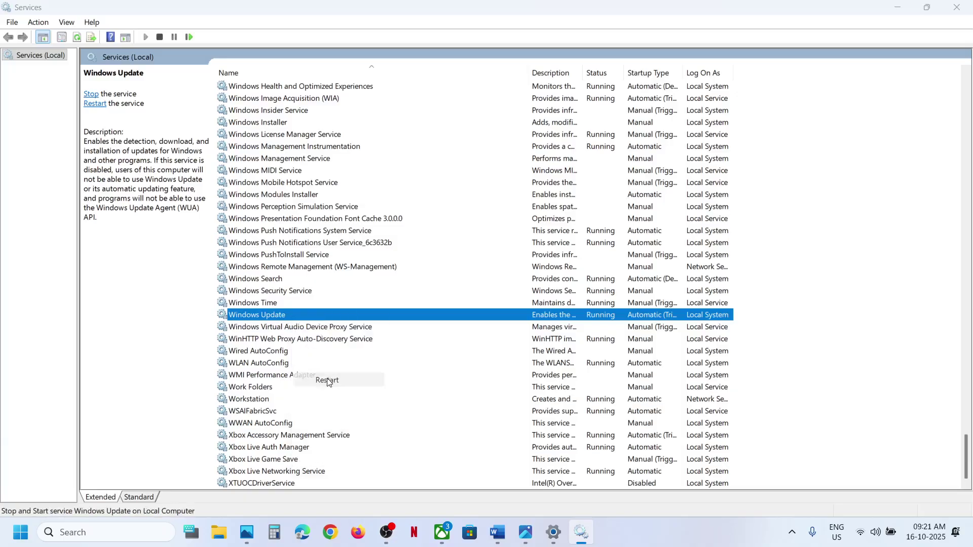
click(347, 243)
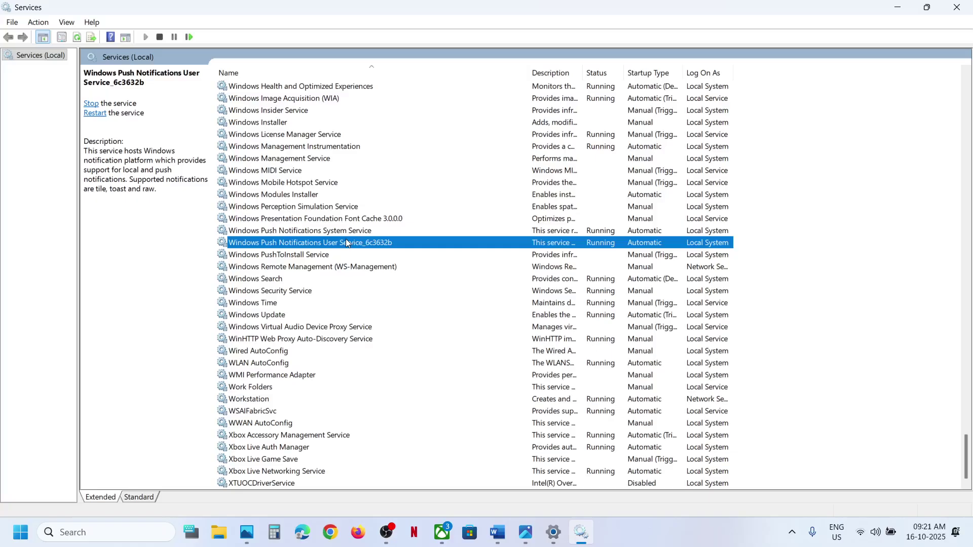
key(b)
scroll(350, 245, up, 5)
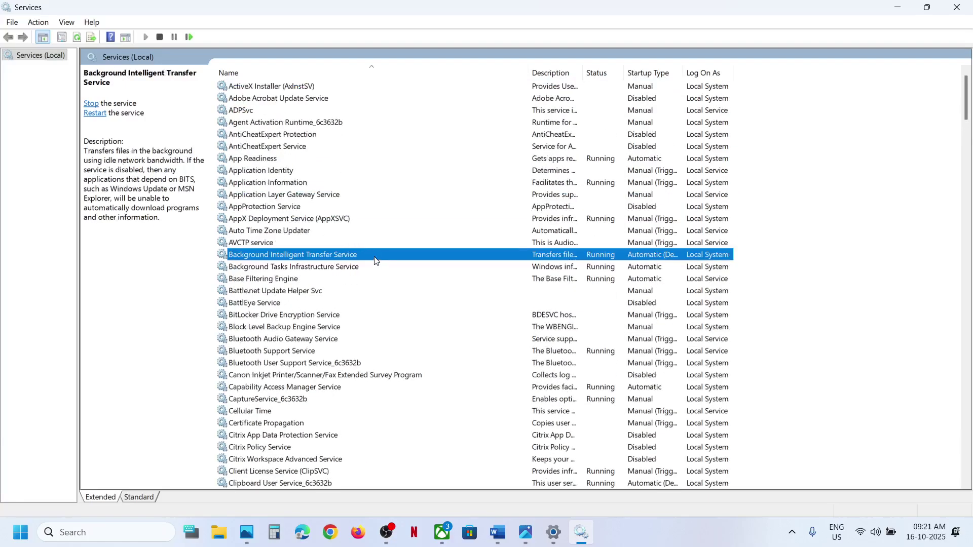
Change Background Intelligent Transfer Service startup type from delayed start to Automatic.
double_click(375, 256)
click(472, 251)
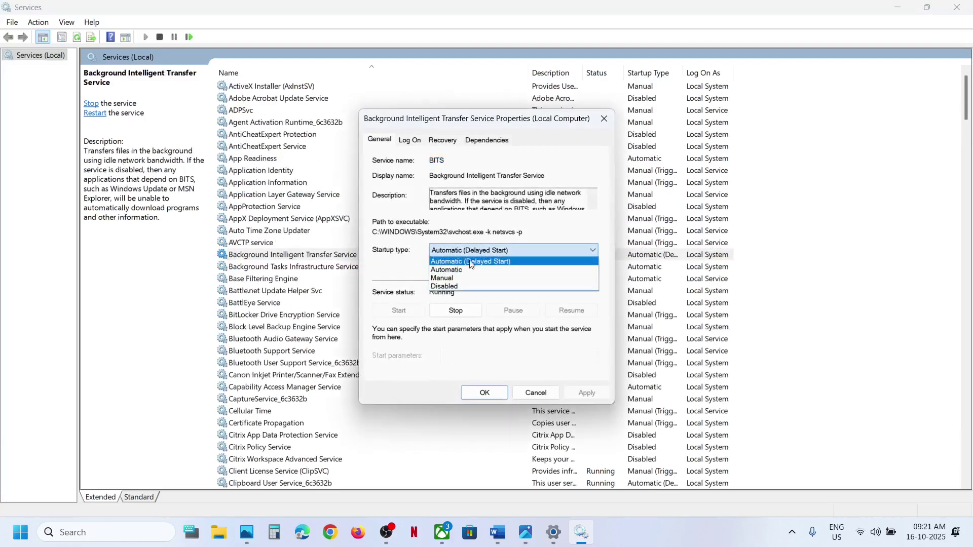
click(469, 270)
click(588, 394)
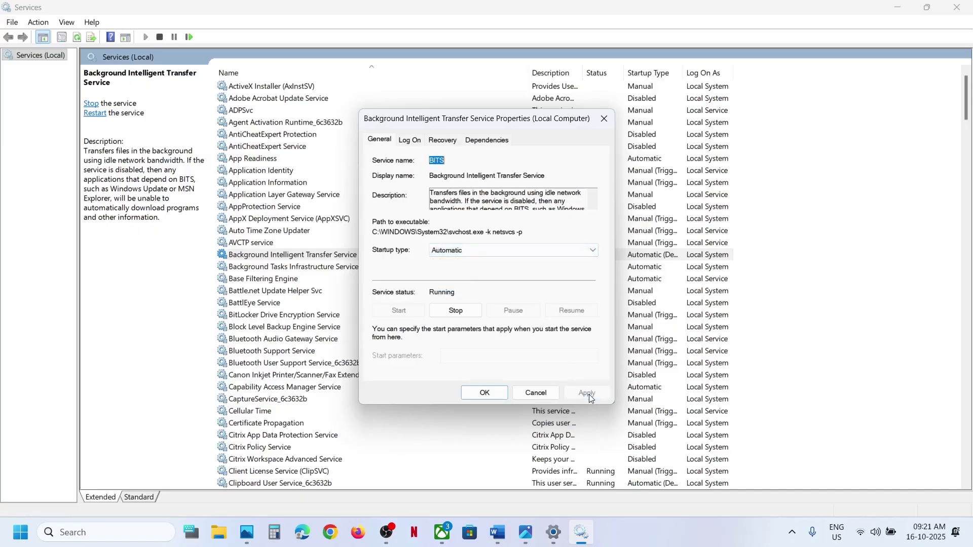
click(484, 393)
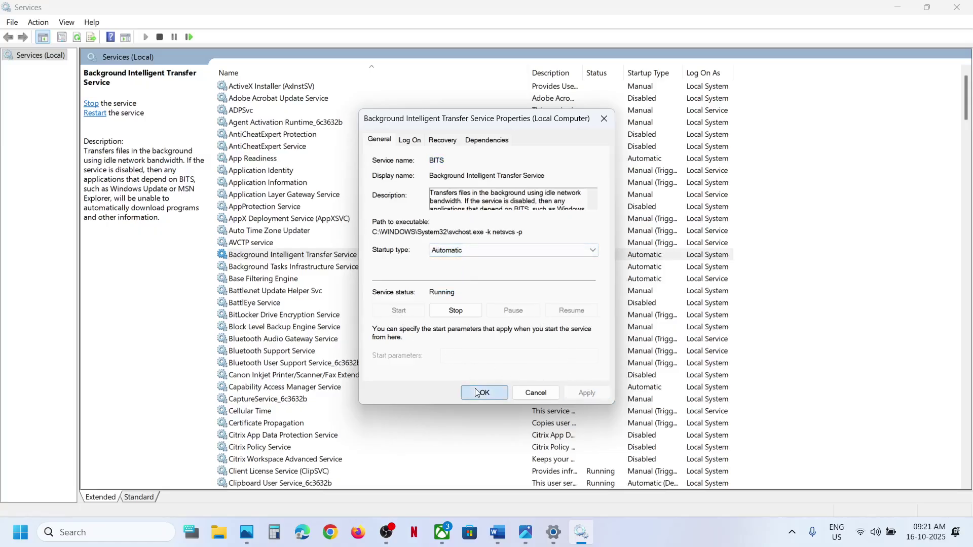
Restart BITS and close the Services window.
right_click(320, 260)
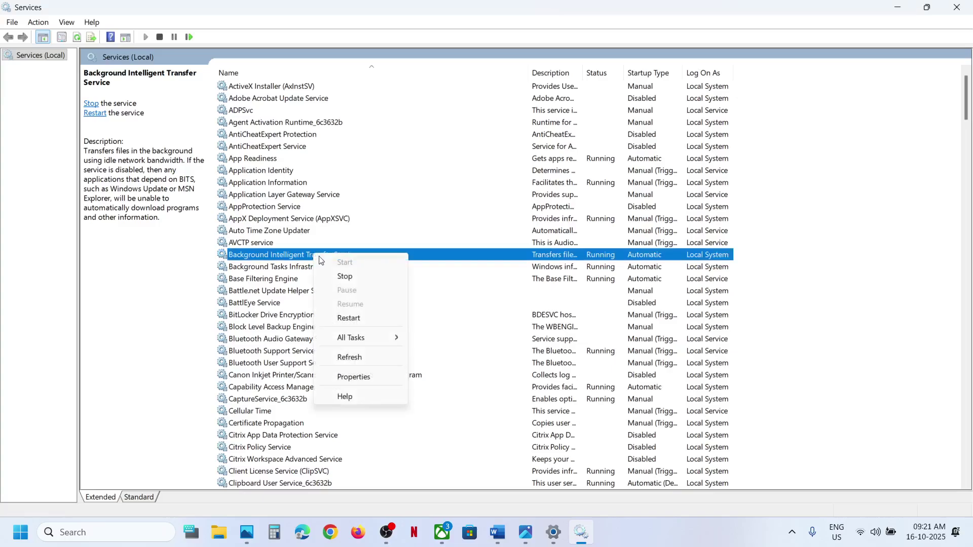
click(357, 316)
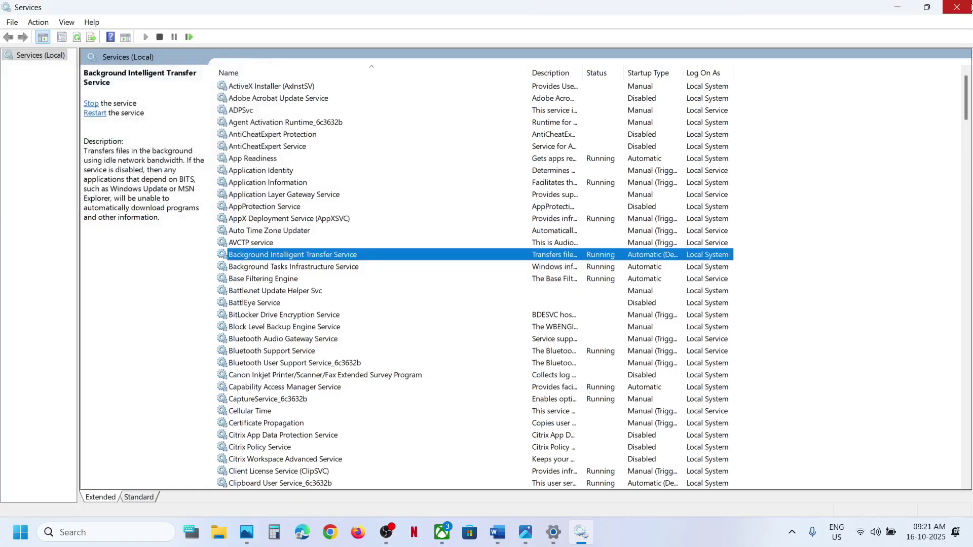
click(957, 7)
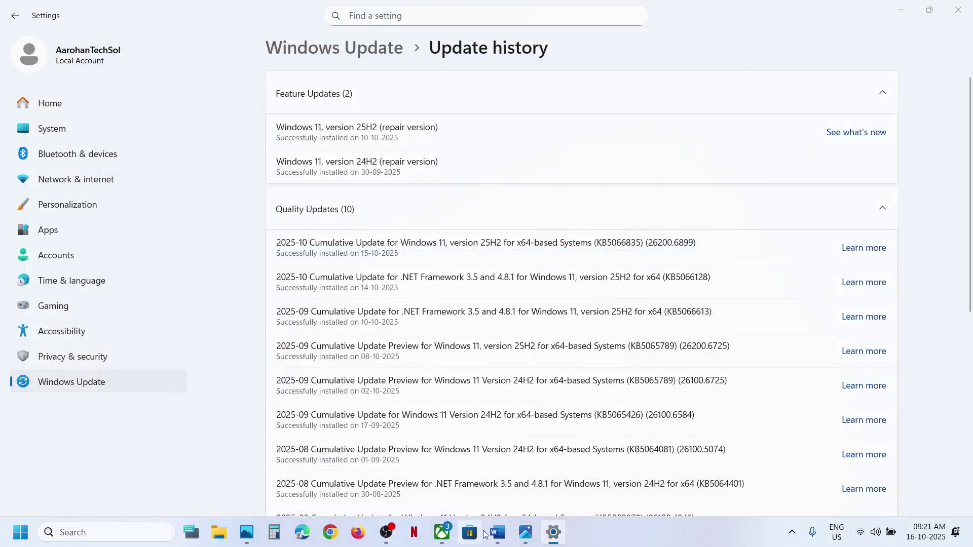
Bring the Word notes forward and scroll to the SFC and DISM step.
click(469, 532)
click(497, 533)
scroll(385, 349, down, 5)
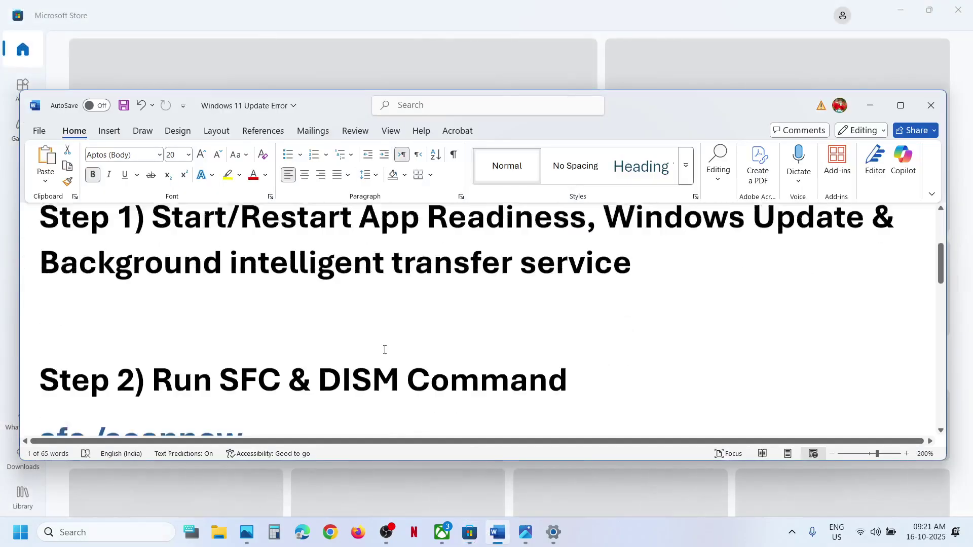
Launch Command Prompt as administrator via 'cmd' search and approve the UAC prompt.
click(113, 533)
text(cmd)
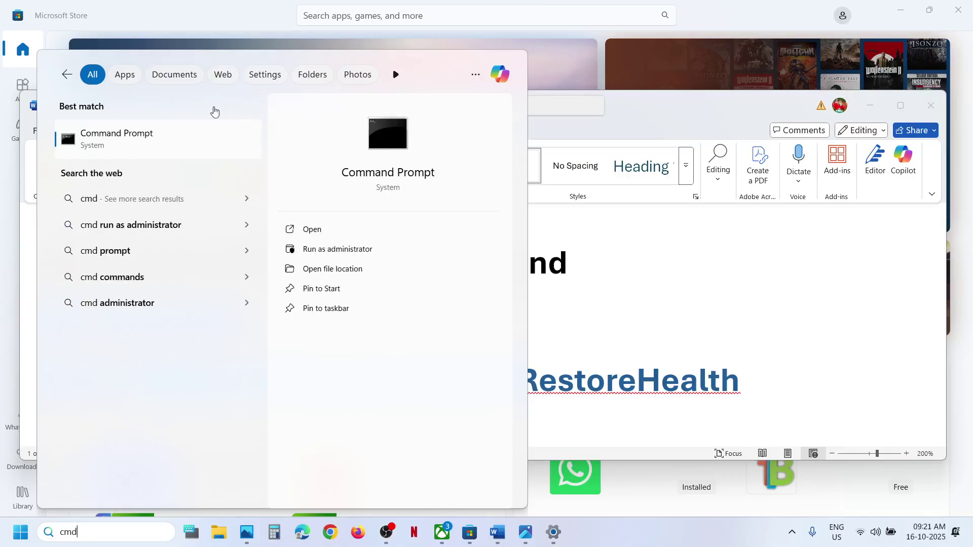
right_click(112, 147)
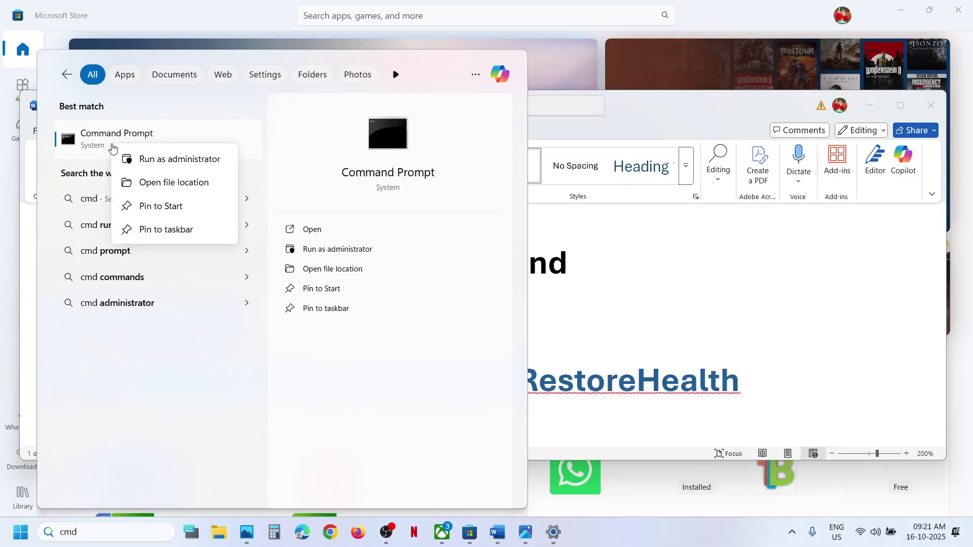
click(191, 165)
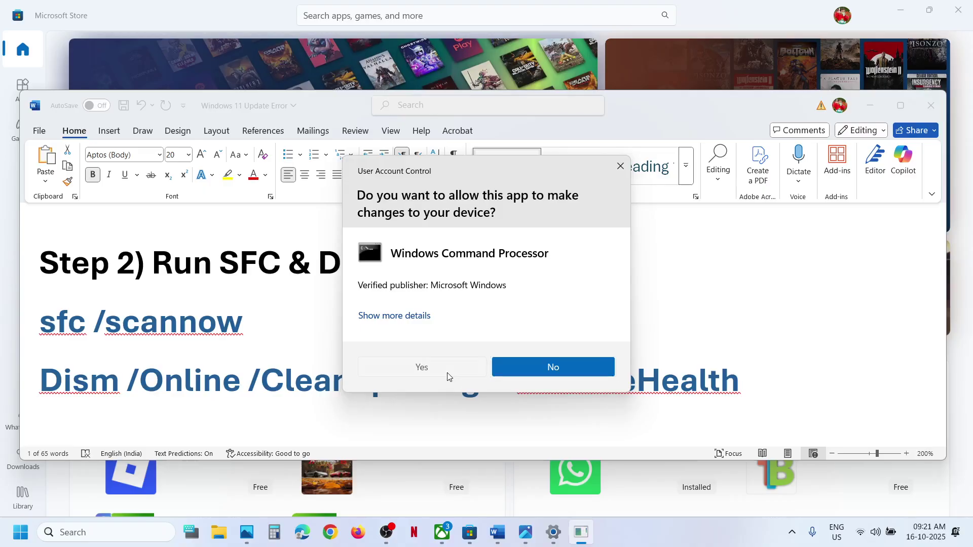
click(447, 376)
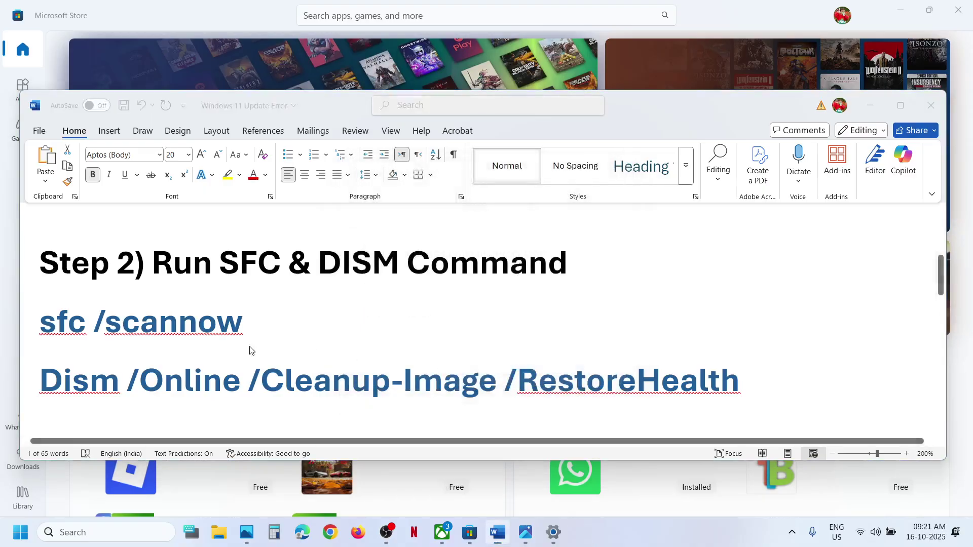
Copy sfc /scannow from the notes and run it in the admin Command Prompt.
double_click(190, 327)
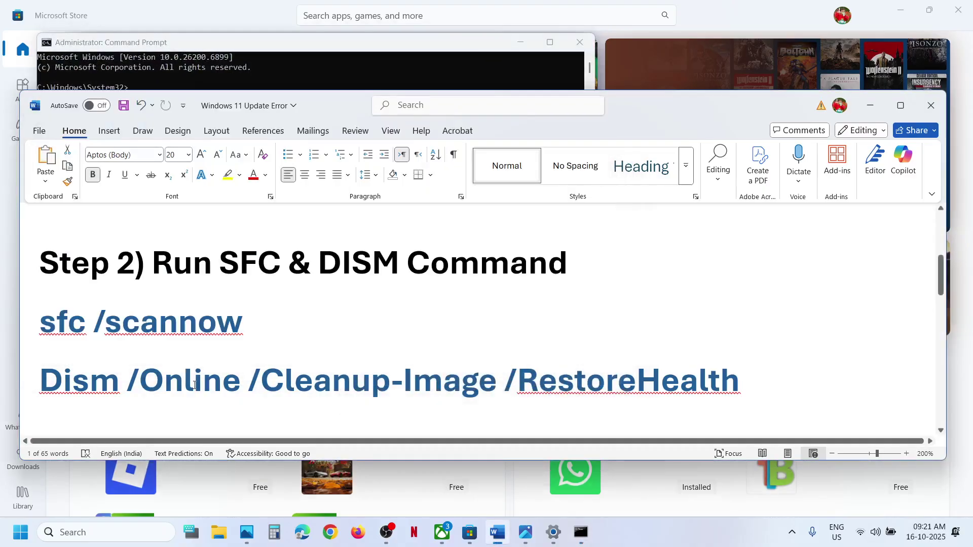
triple_click(190, 327)
key(super+c)
key(alt+Tab)
click(326, 272)
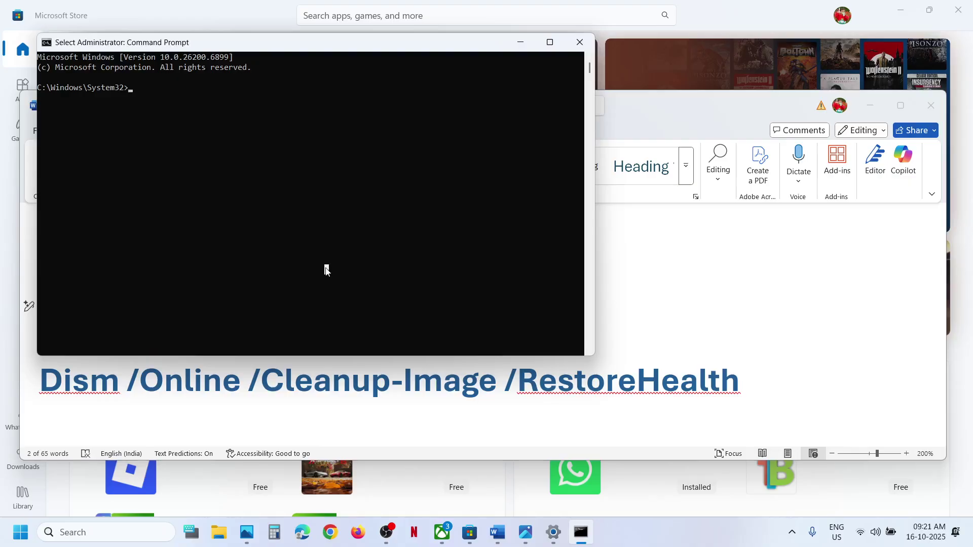
right_click(325, 272)
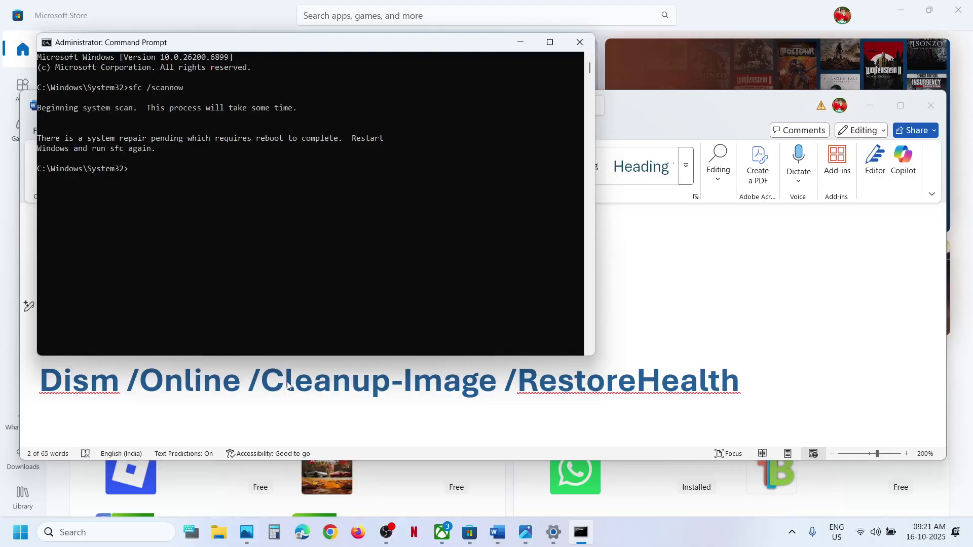
Copy Dism /Online /Cleanup-Image /RestoreHealth from the notes and run it in the console.
key(alt+Tab)
triple_click(376, 385)
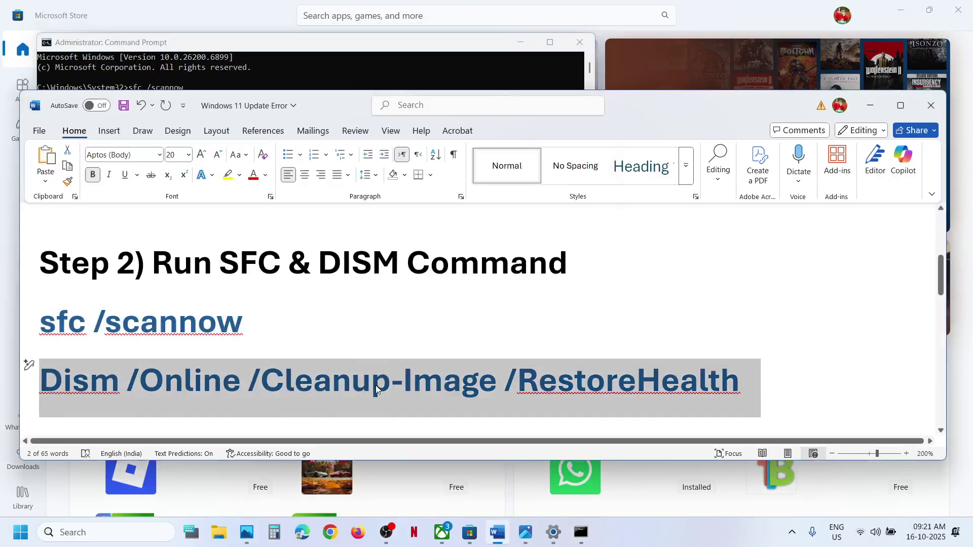
key(ctrl+c)
key(alt+Tab)
click(218, 182)
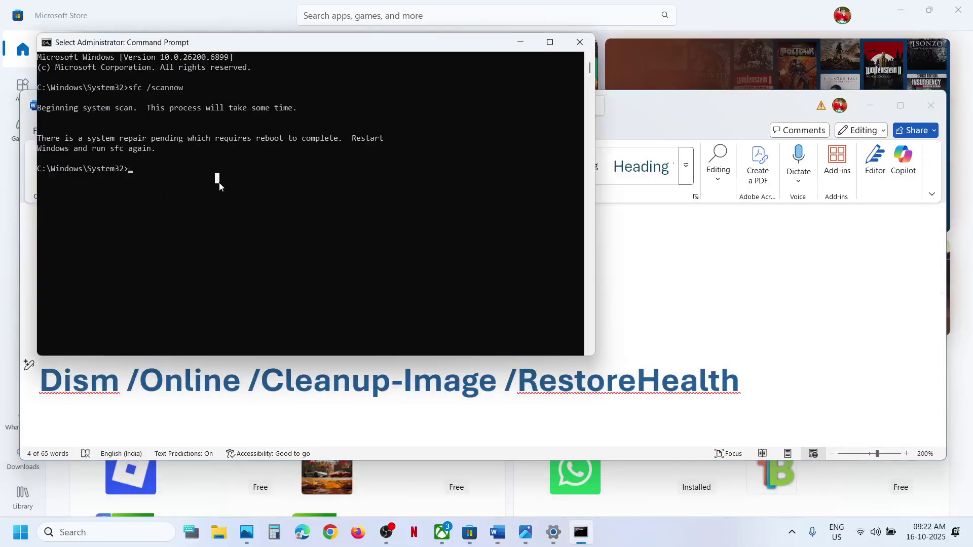
right_click(218, 187)
key(Return)
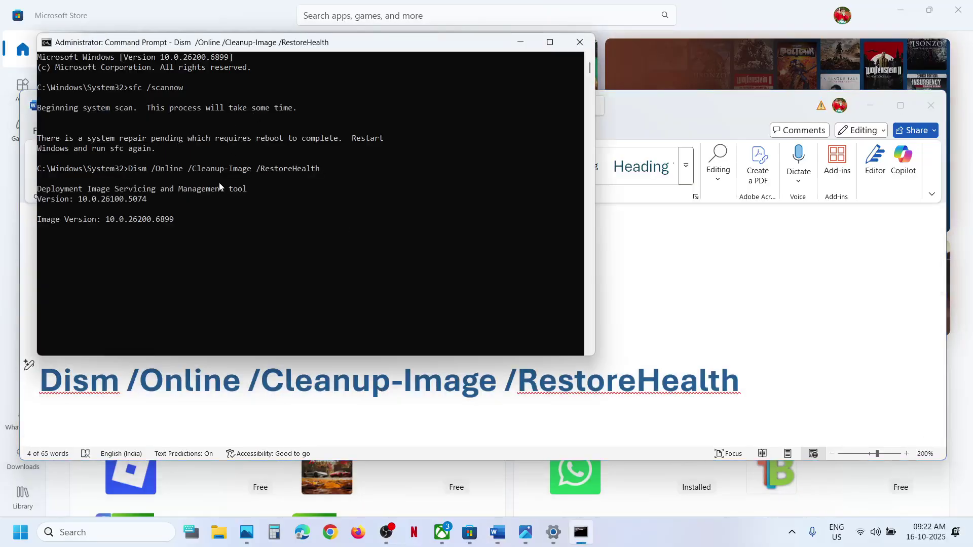
click(191, 274)
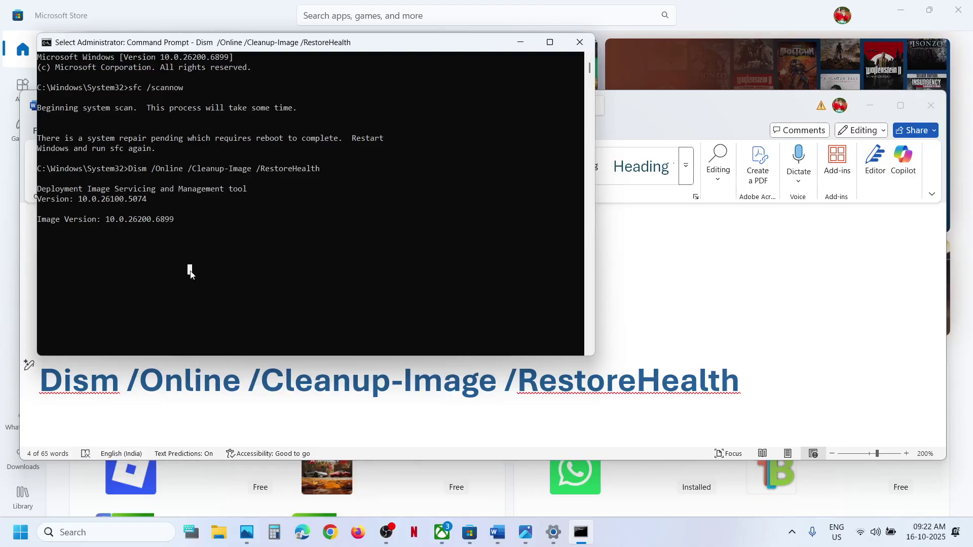
key(Escape)
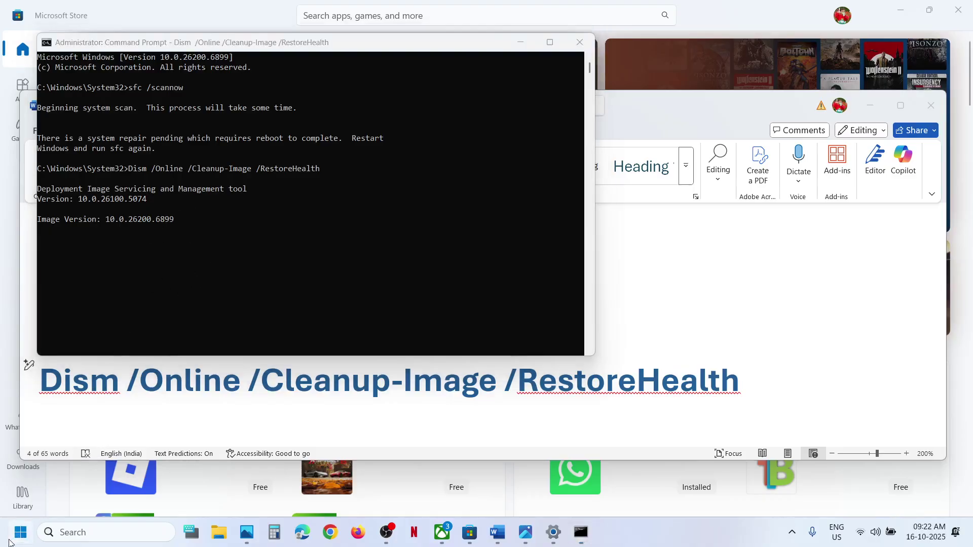
Check the Start menu power options and dismiss them without restarting.
click(20, 533)
click(368, 488)
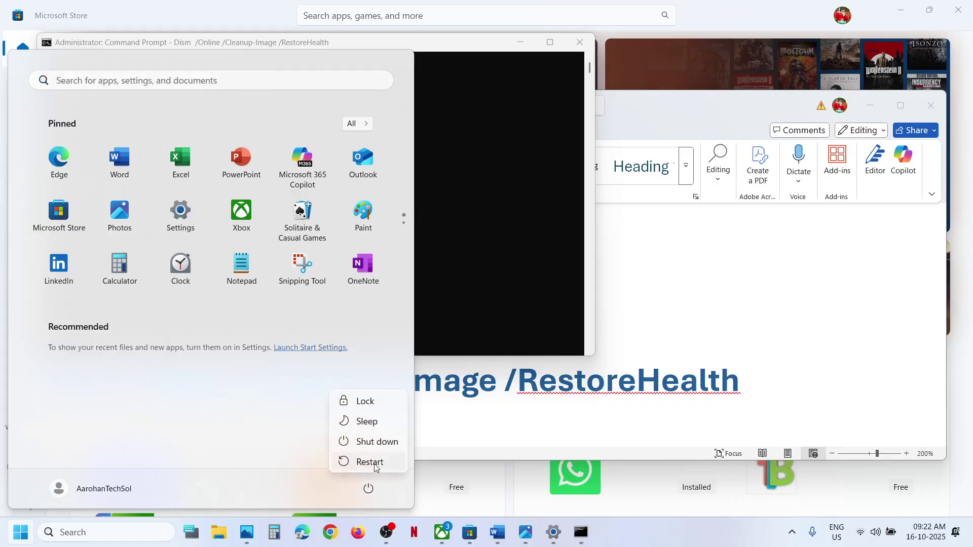
click(711, 335)
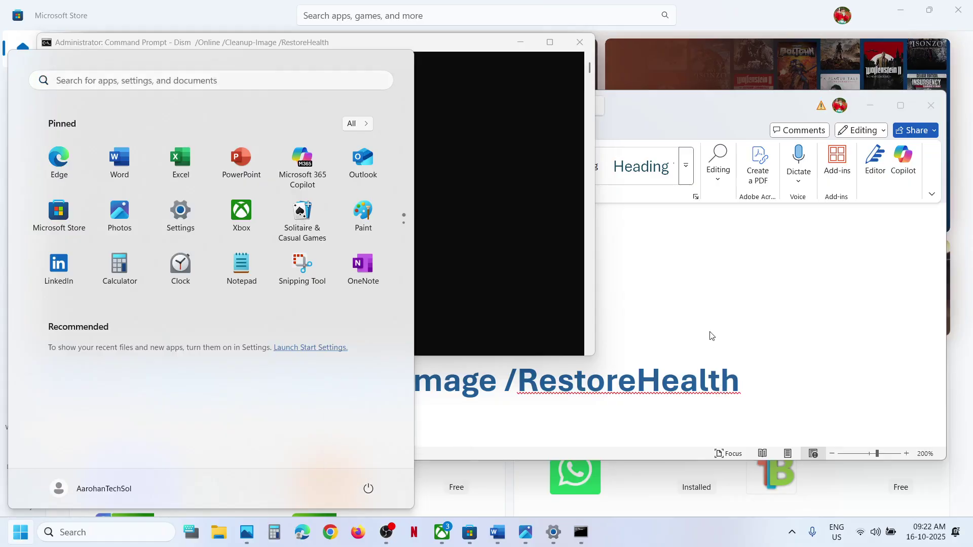
scroll(705, 333, down, 3)
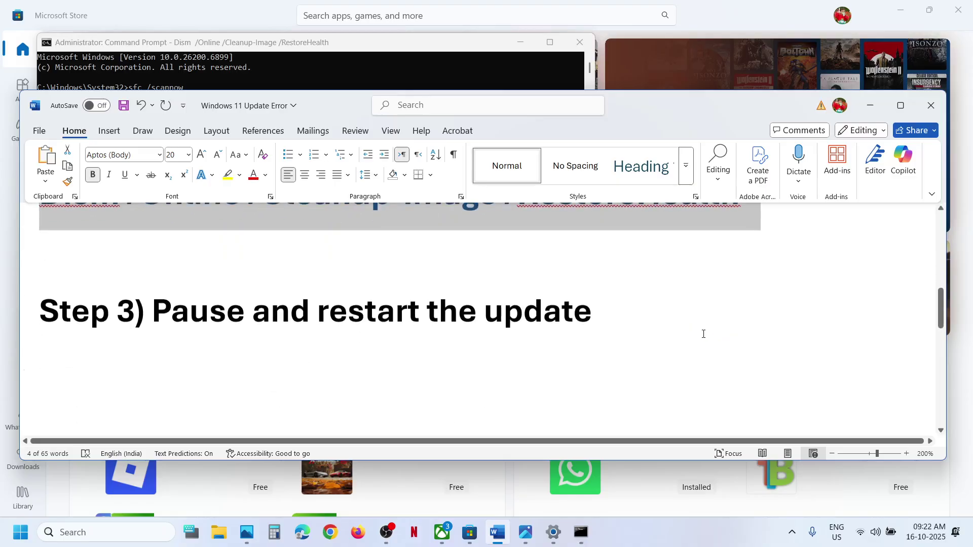
Pause Windows updates for 1 week, then resume them so checking restarts.
click(555, 540)
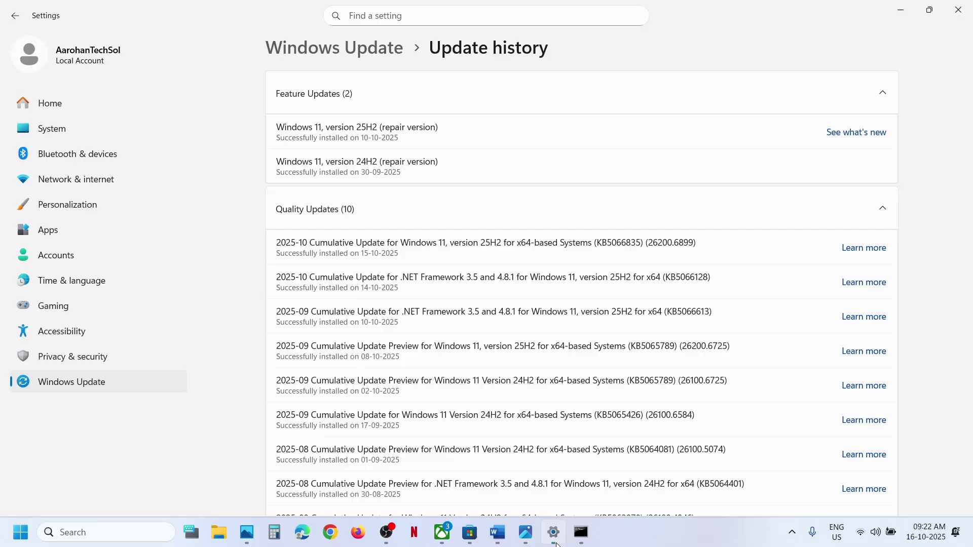
click(84, 389)
scroll(874, 143, down, 1)
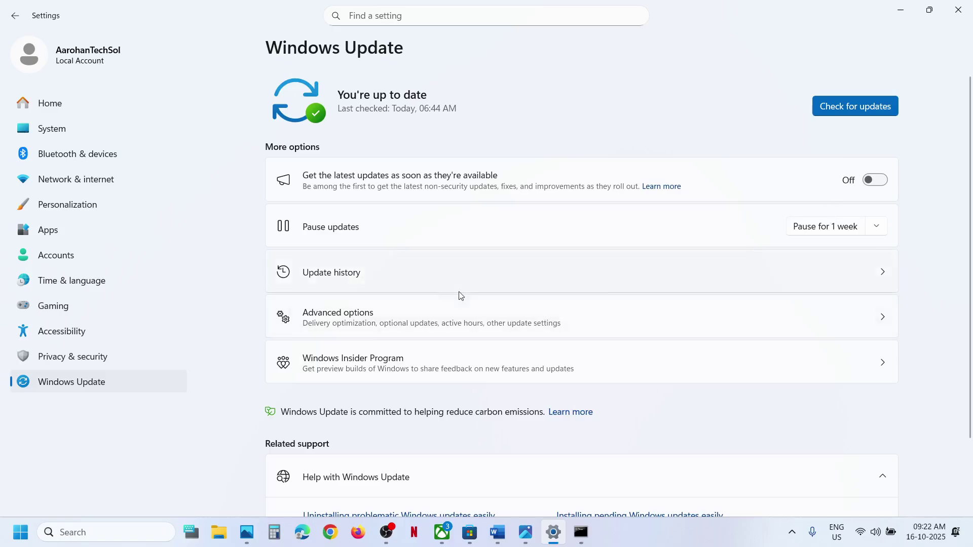
click(814, 228)
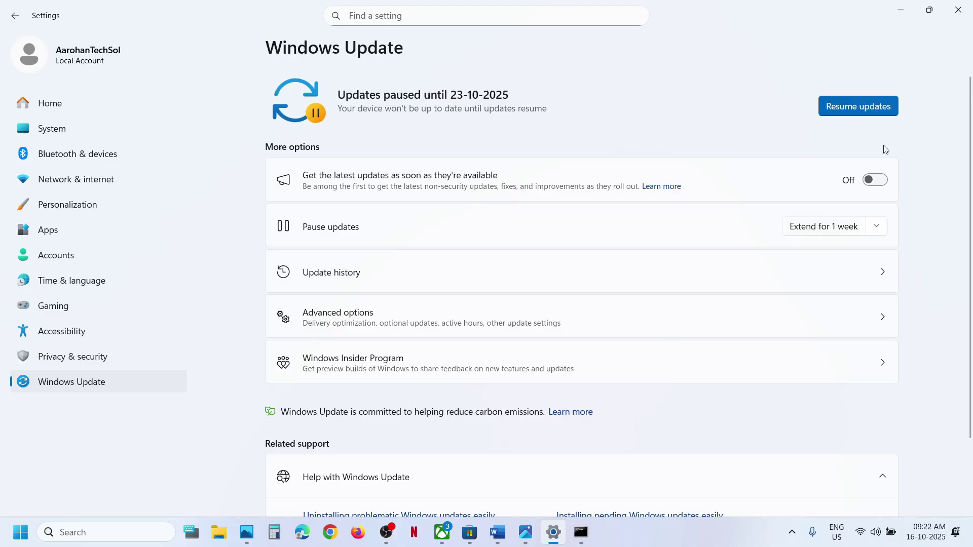
click(863, 114)
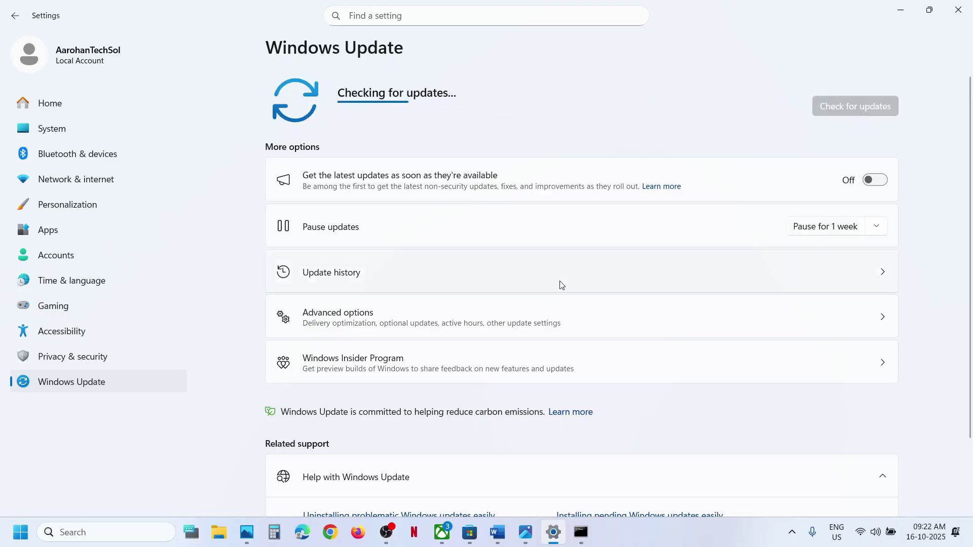
click(494, 537)
Open the Microsoft Update Catalog link from the notes and copy KB5066835 from update history.
scroll(378, 337, down, 5)
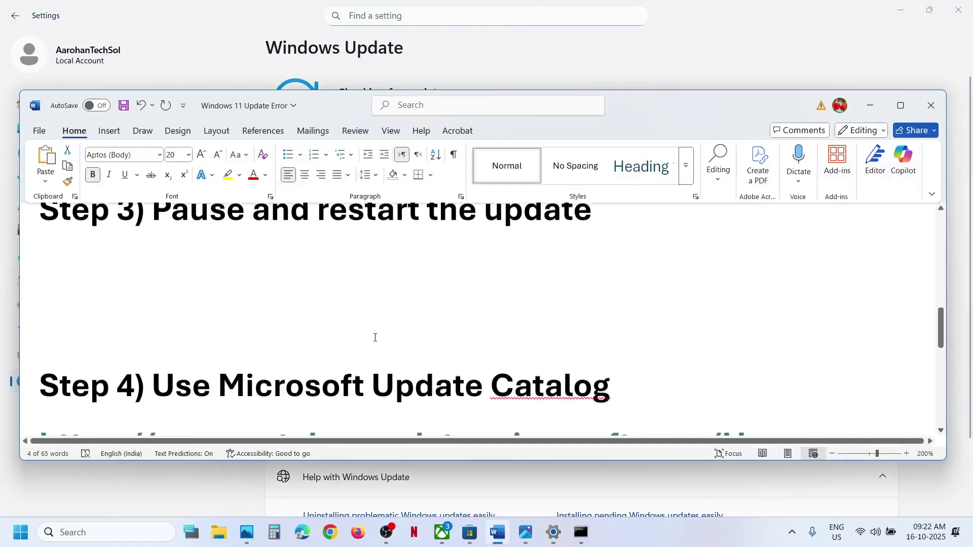
ctrl+click(383, 345)
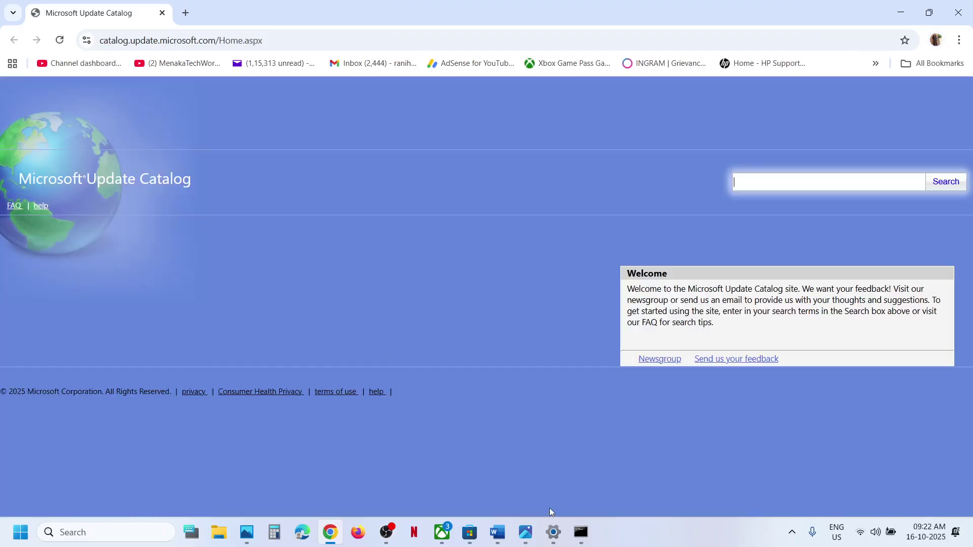
click(553, 533)
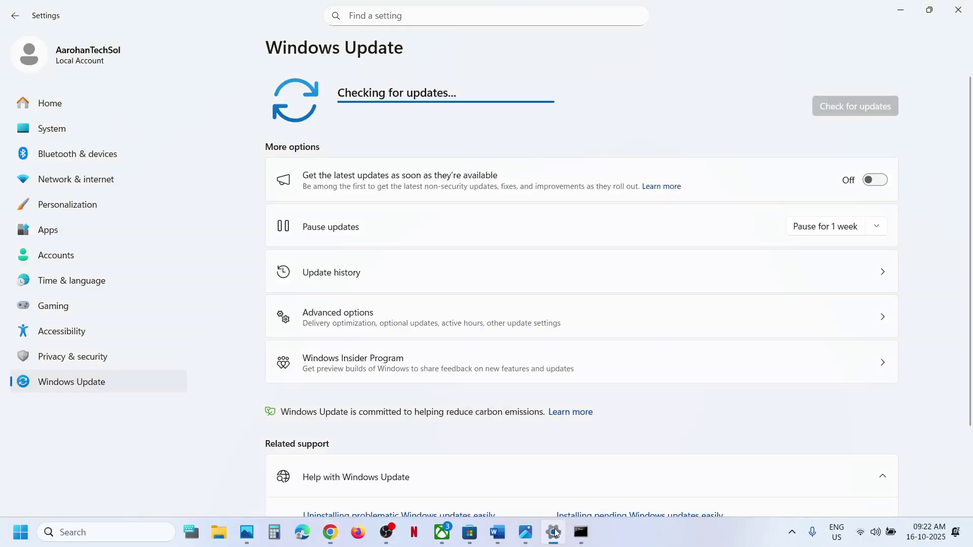
click(359, 275)
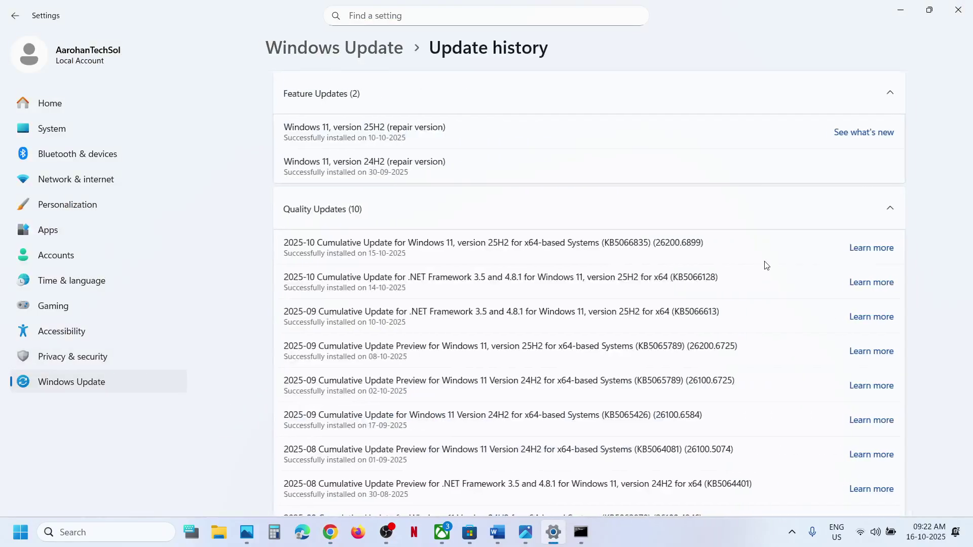
double_click(625, 244)
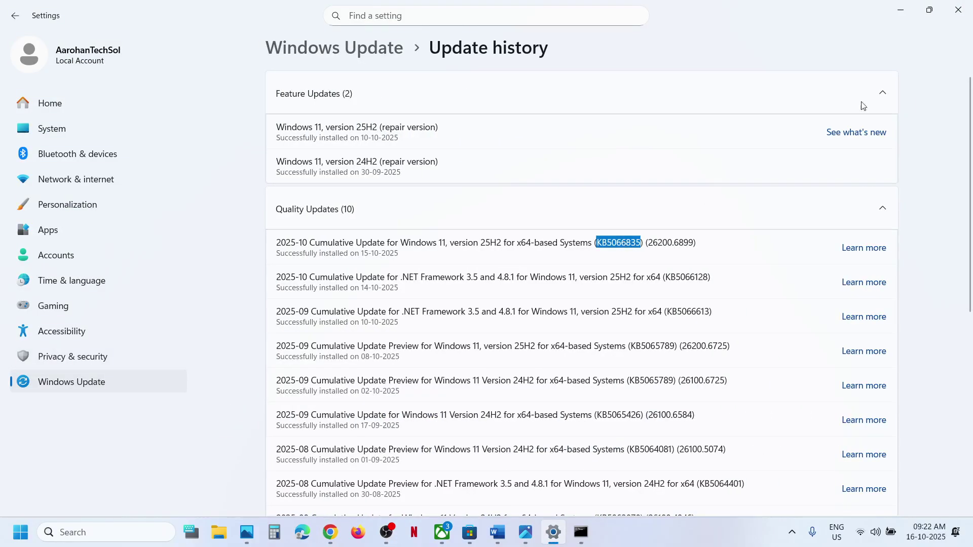
click(900, 16)
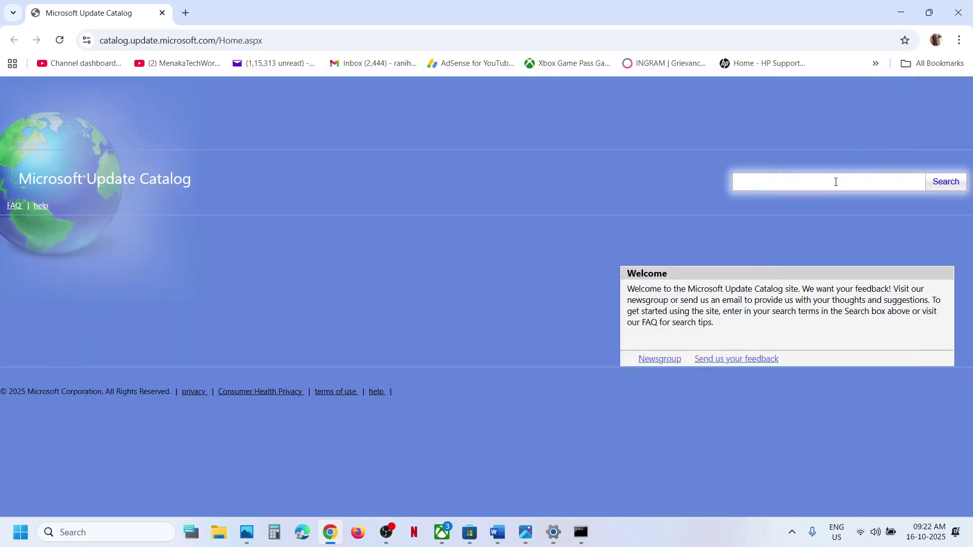
Search the catalog for KB5066835, then confirm via winver: Windows 11 25H2, build 26200.6899.
key(ctrl+v)
click(948, 183)
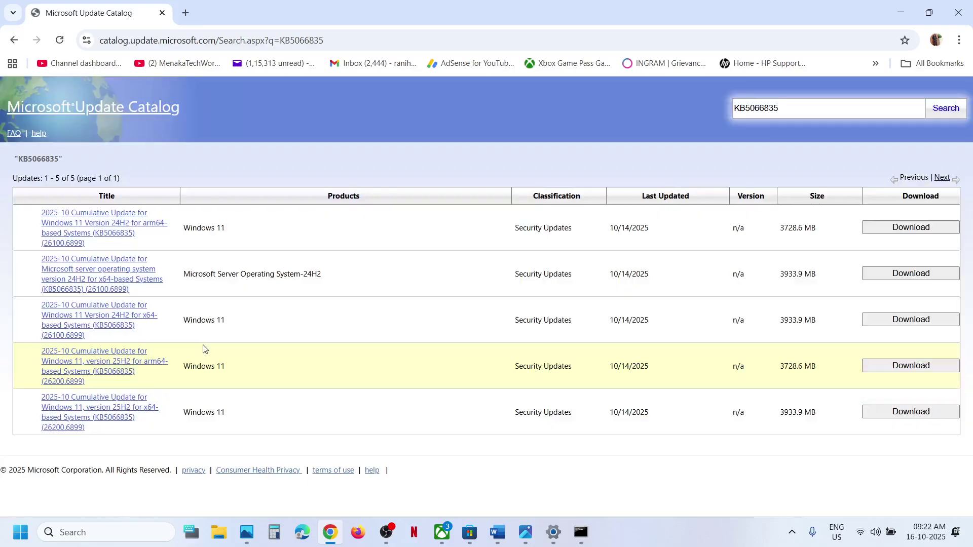
click(70, 533)
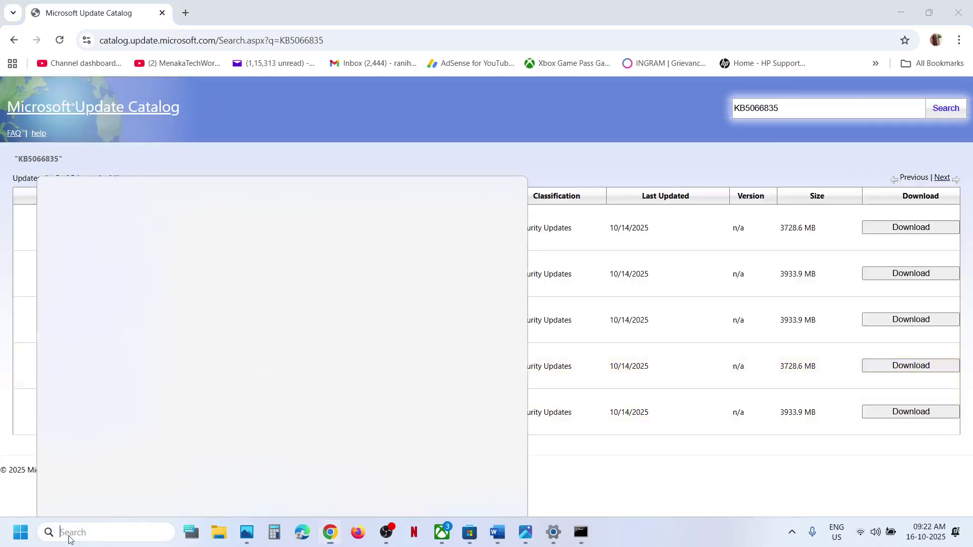
text(winver)
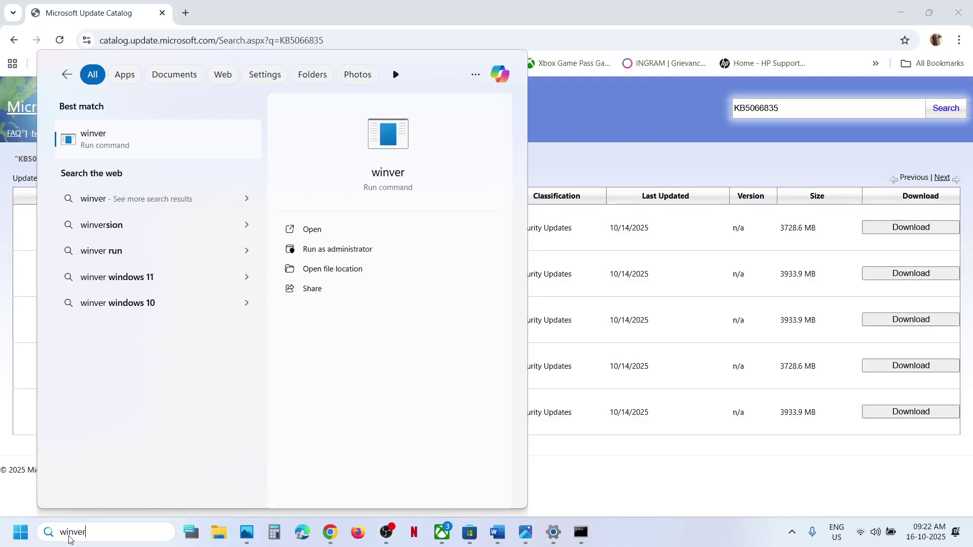
click(126, 140)
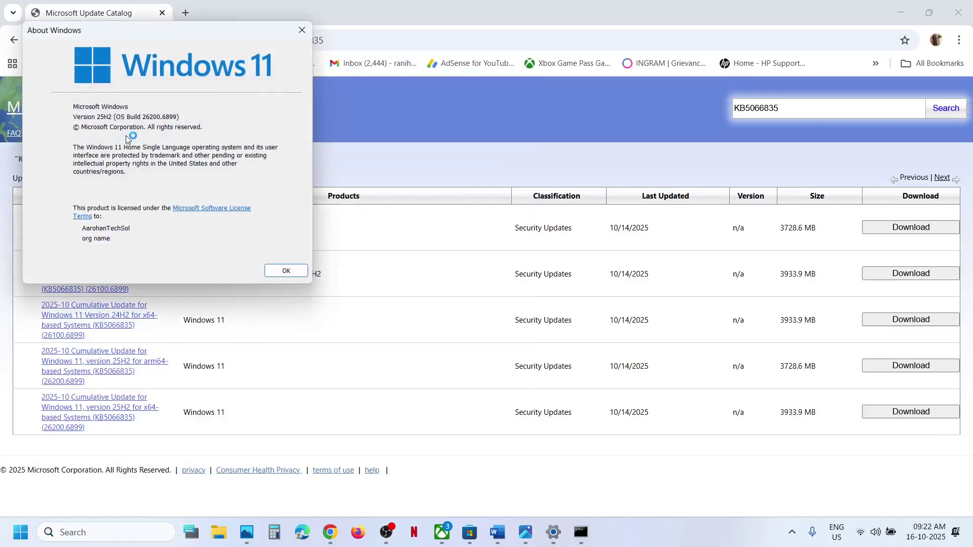
drag(187, 37, 469, 216)
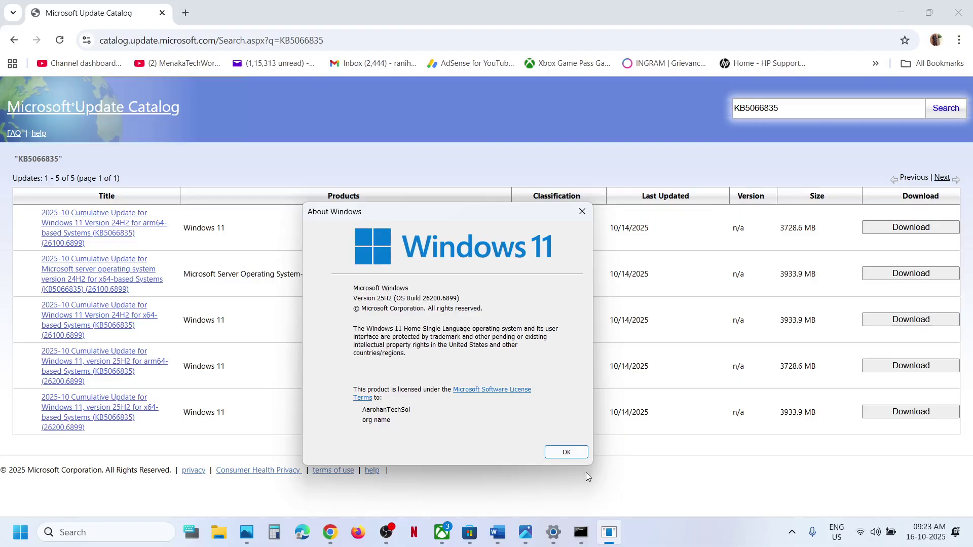
click(577, 454)
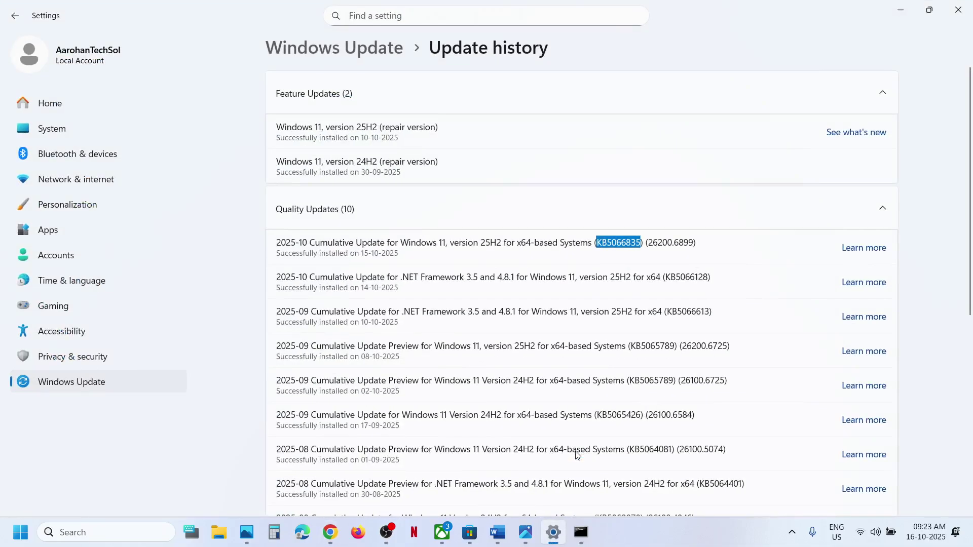
Confirm in System > About that the system type is 64-bit, x64-based, then close Settings.
click(132, 380)
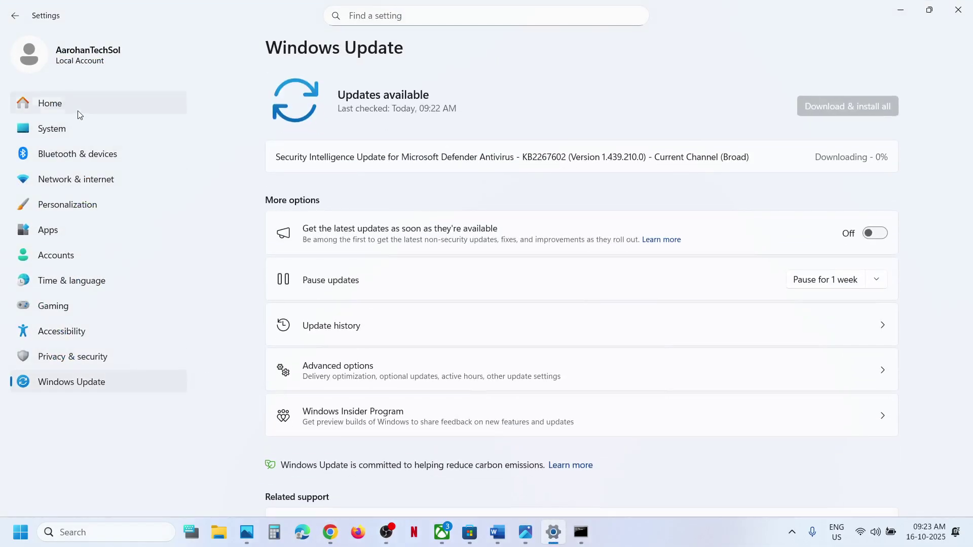
click(73, 129)
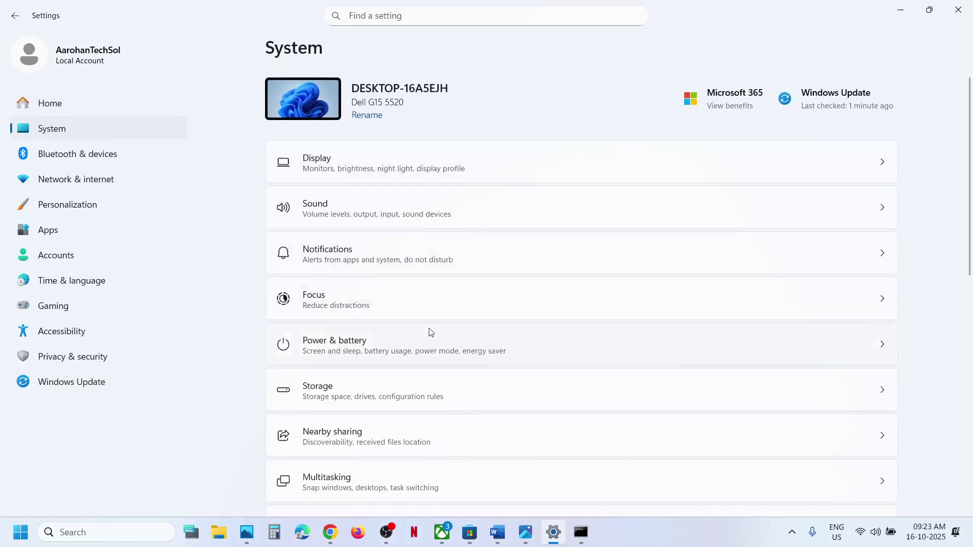
scroll(430, 332, down, 15)
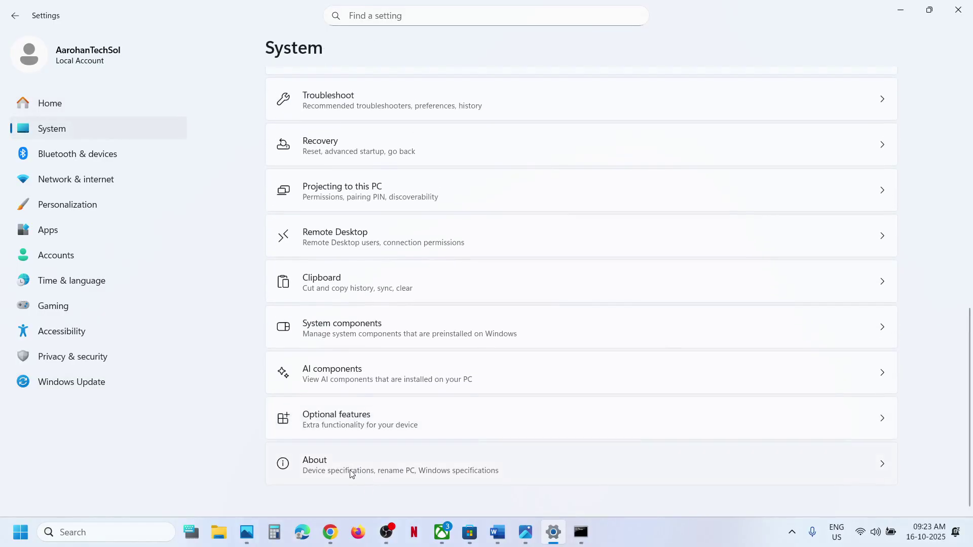
click(400, 464)
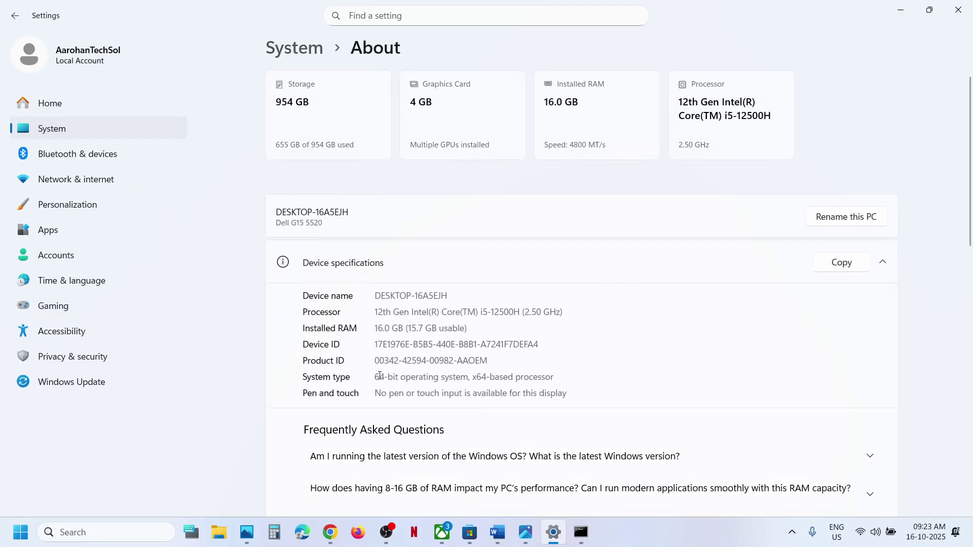
drag(380, 375, 604, 379)
click(959, 10)
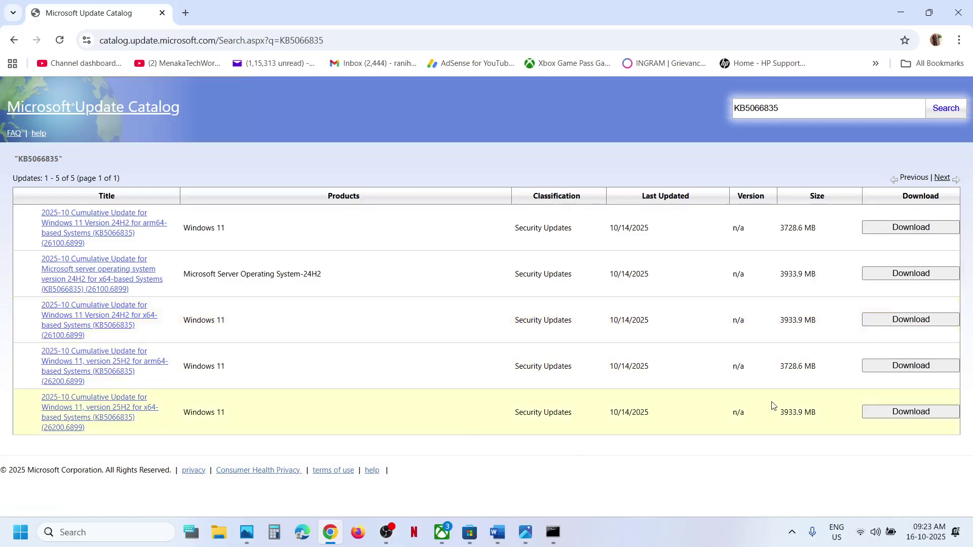
Start downloading the Windows 11 25H2 x64 KB5066835 .msu package from Microsoft Update Catalog.
click(894, 411)
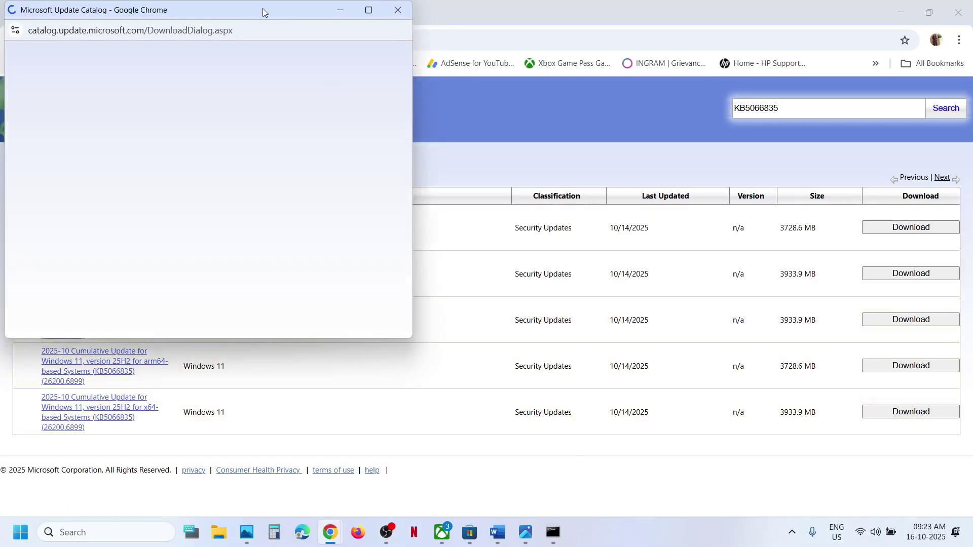
drag(256, 13, 449, 87)
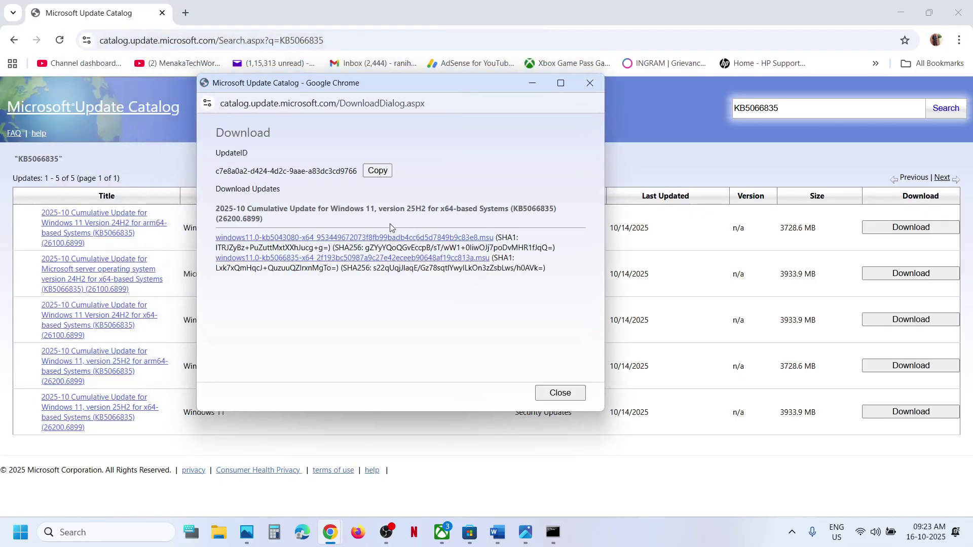
click(302, 262)
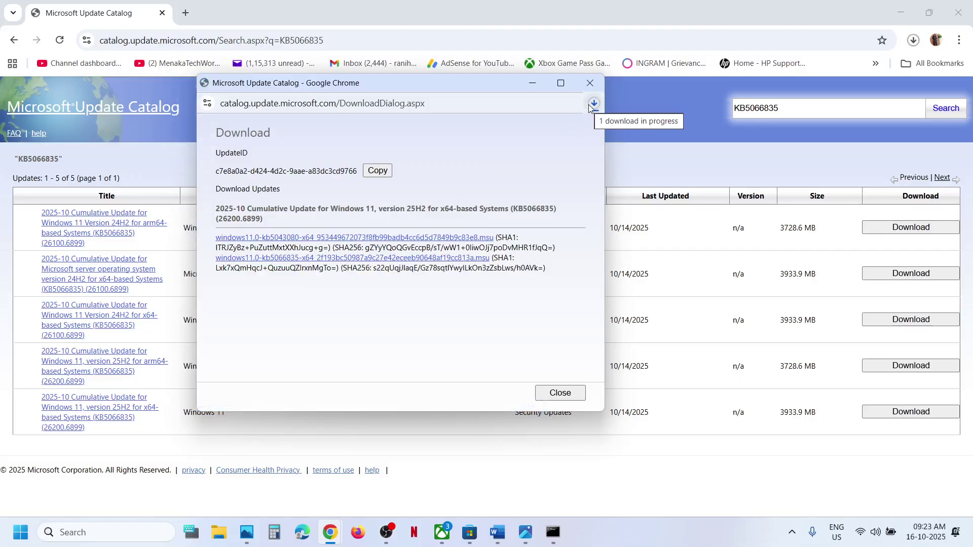
Check the KB5066835 download progress in Chrome, then bring the Word notes back to the front.
click(594, 105)
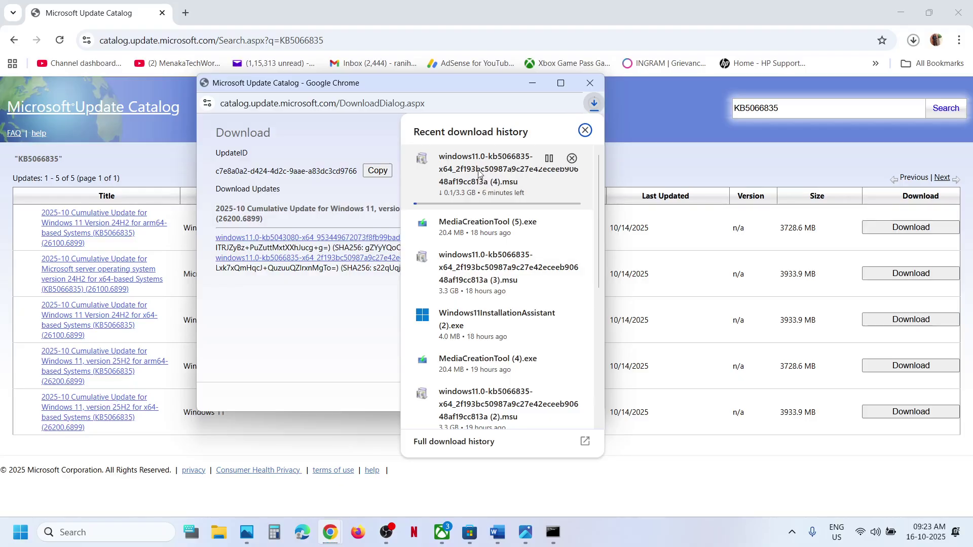
click(356, 321)
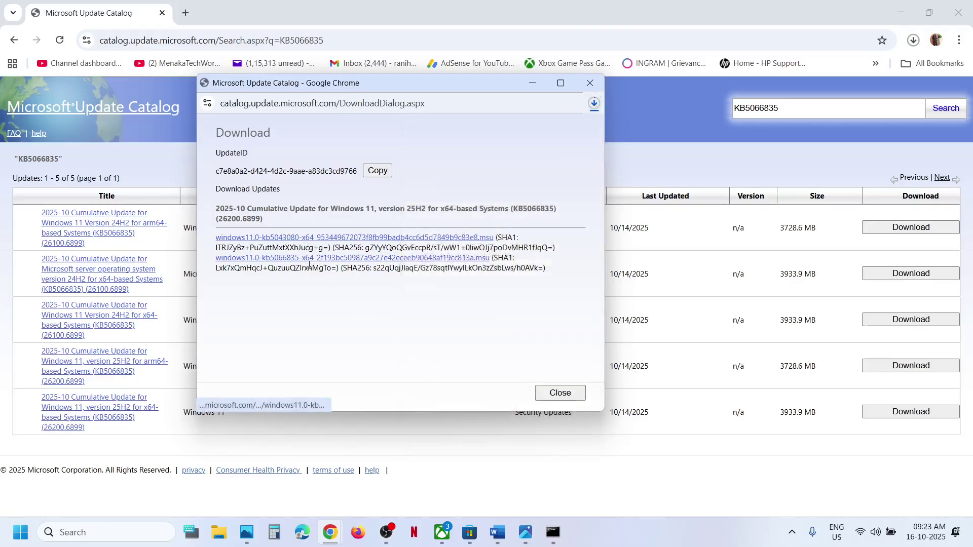
click(595, 105)
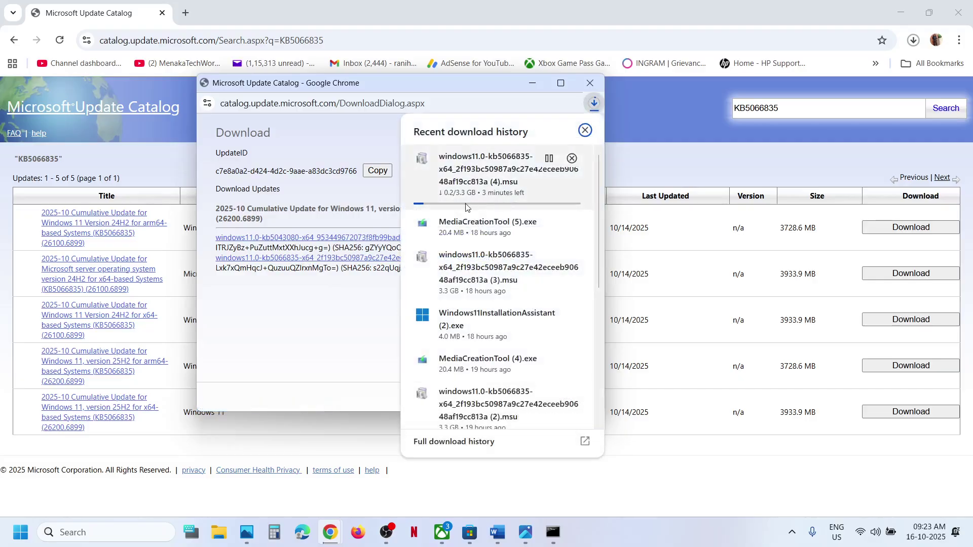
click(624, 163)
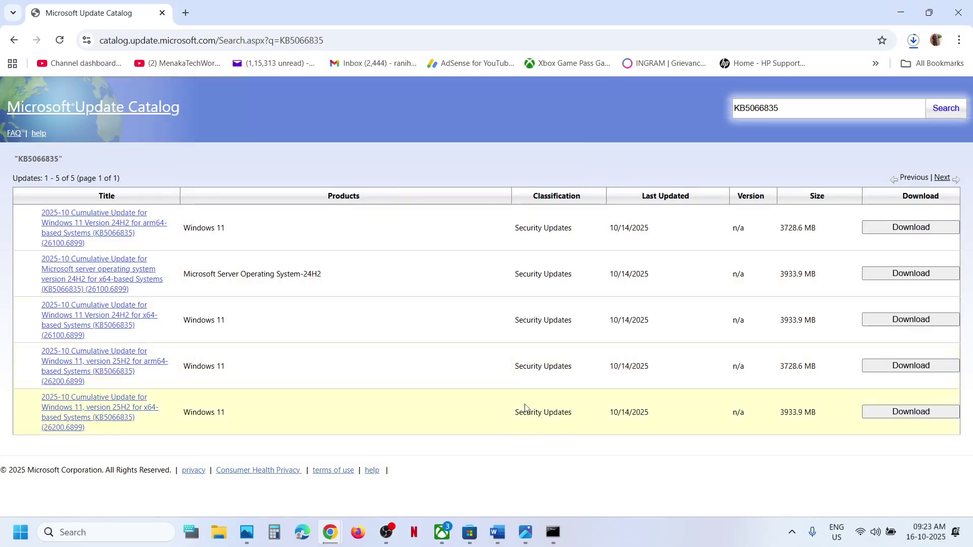
click(497, 533)
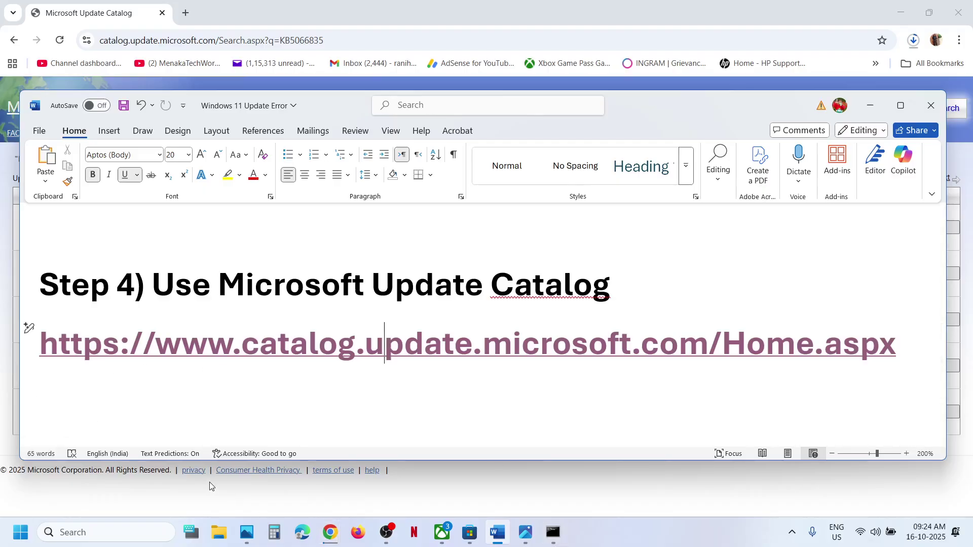
Launch Windows Settings from the Start menu.
click(3, 533)
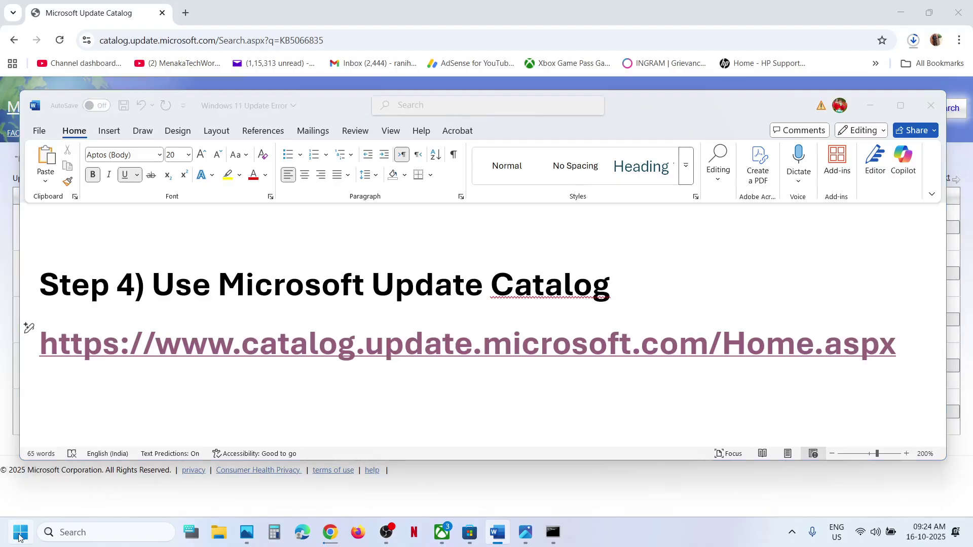
click(19, 536)
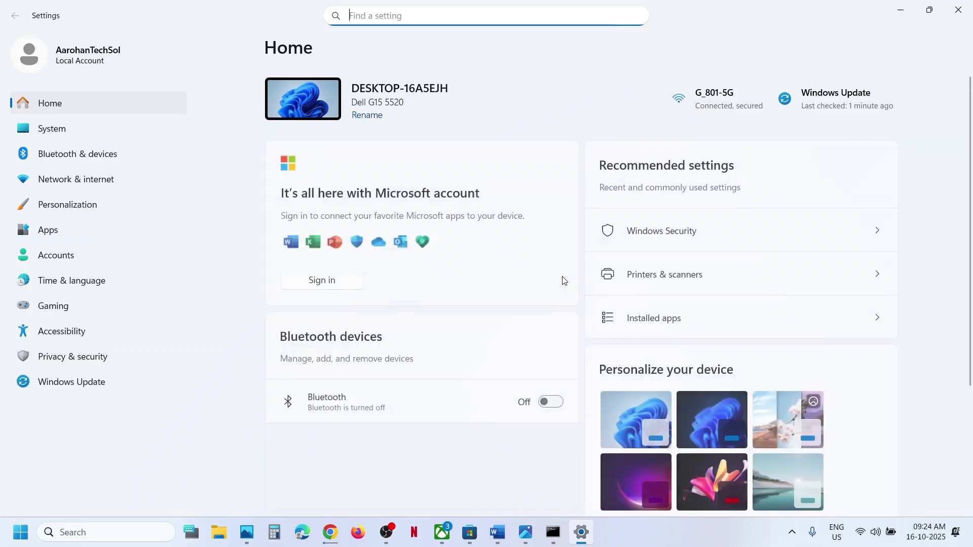
Locate the .NET update KB5066128 in Windows Update history, then close Settings.
click(49, 383)
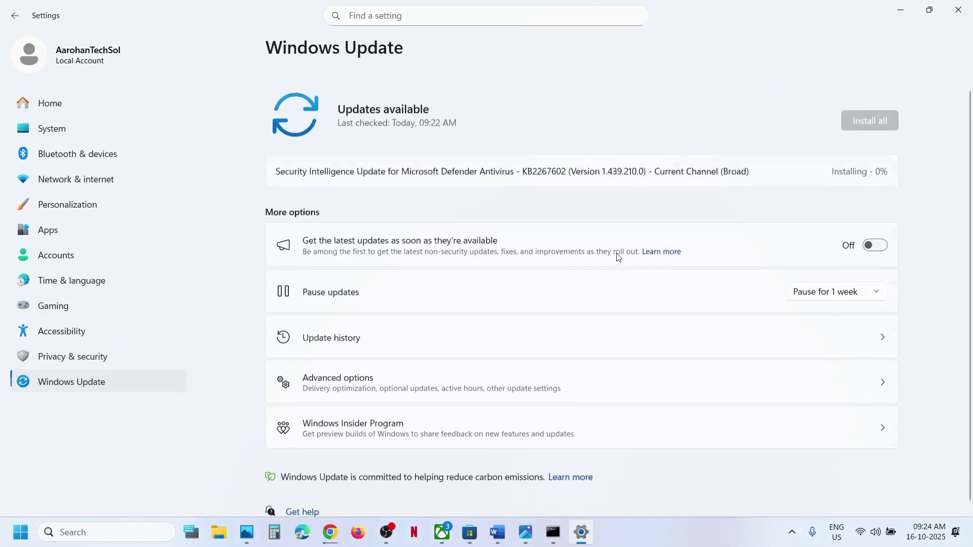
scroll(619, 258, down, 1)
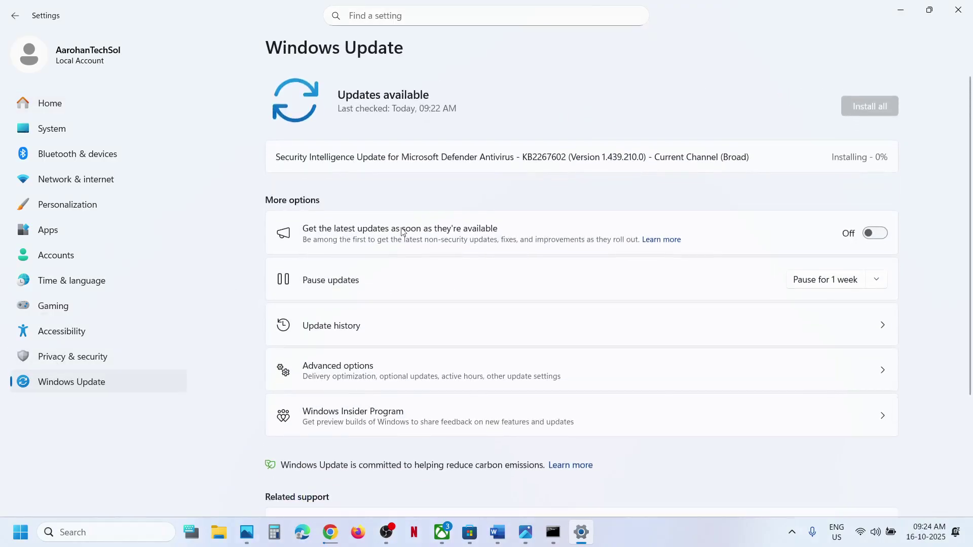
click(363, 331)
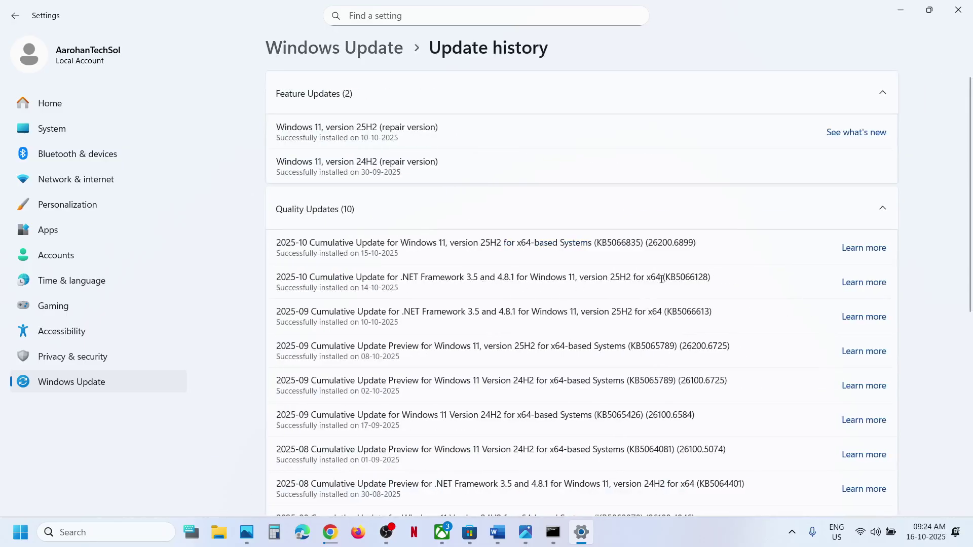
drag(675, 279, 725, 278)
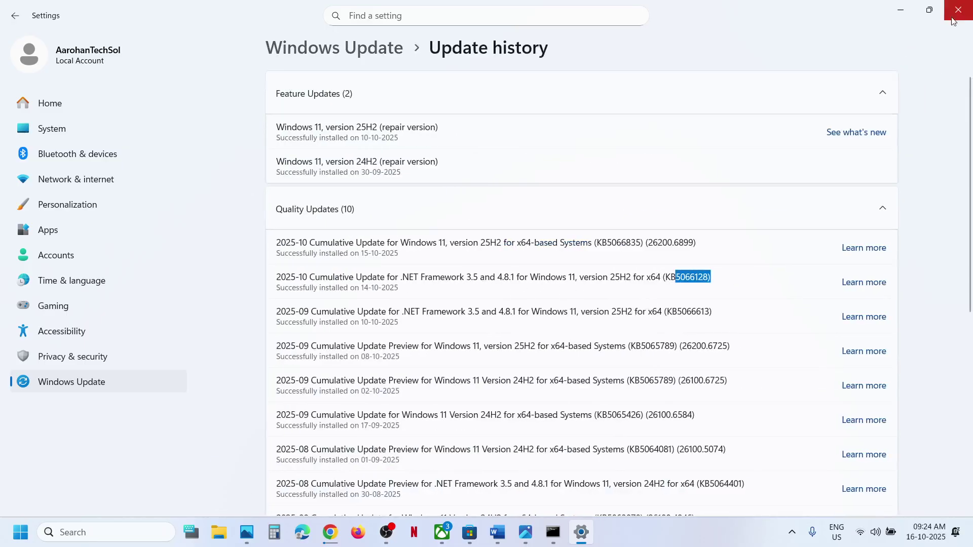
click(968, 16)
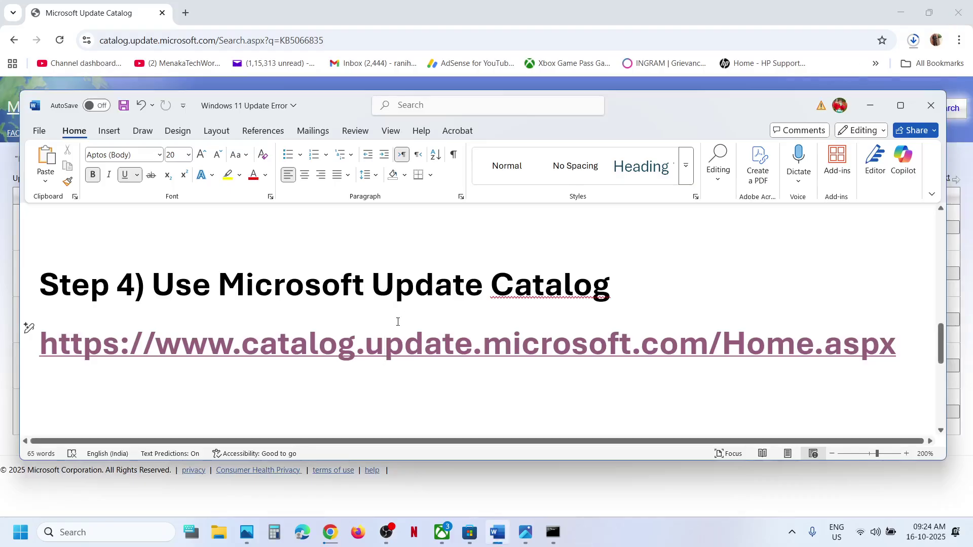
Highlight the Step 5 option name in the Word notes and open Settings with Win+I.
scroll(398, 322, down, 3)
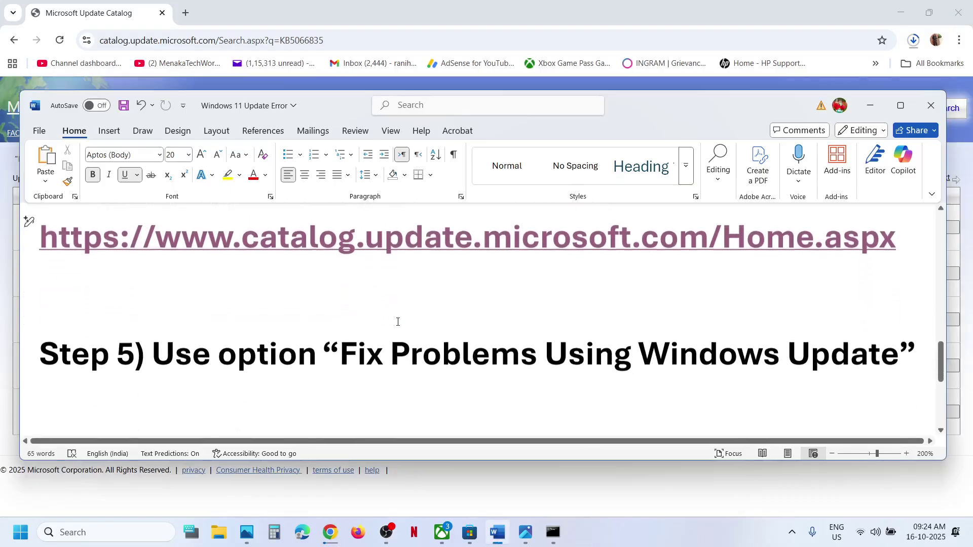
drag(191, 364, 898, 365)
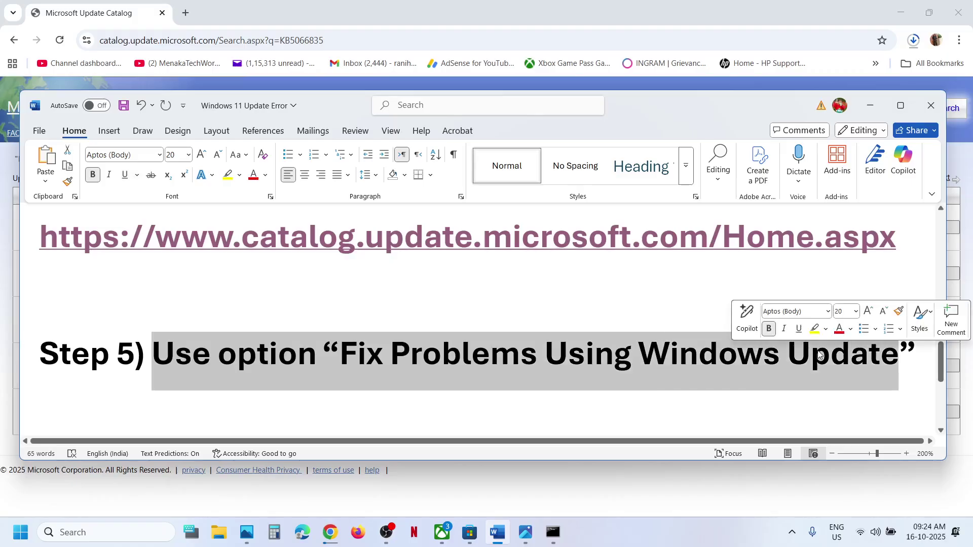
key(super+i)
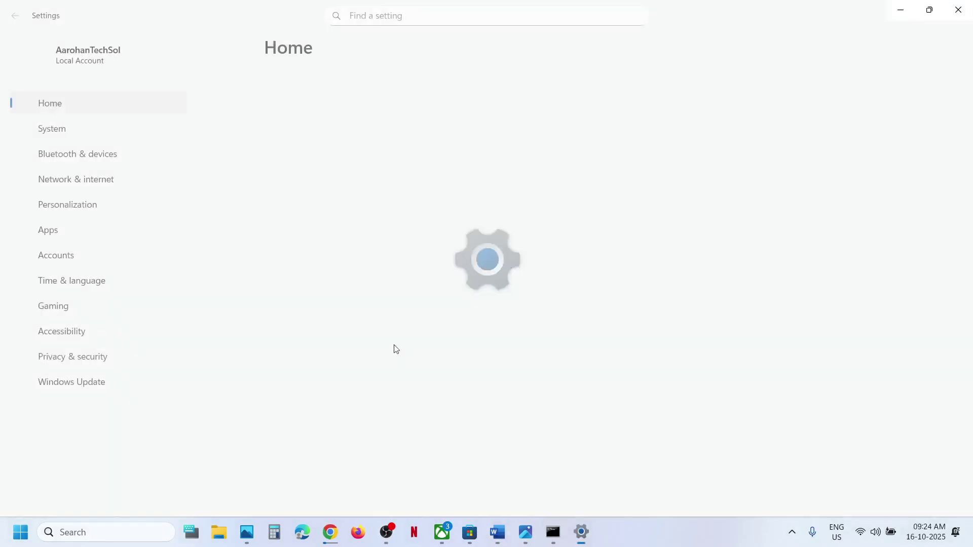
View the Recovery page under Windows Update's Advanced options, then return to Windows Update.
click(116, 390)
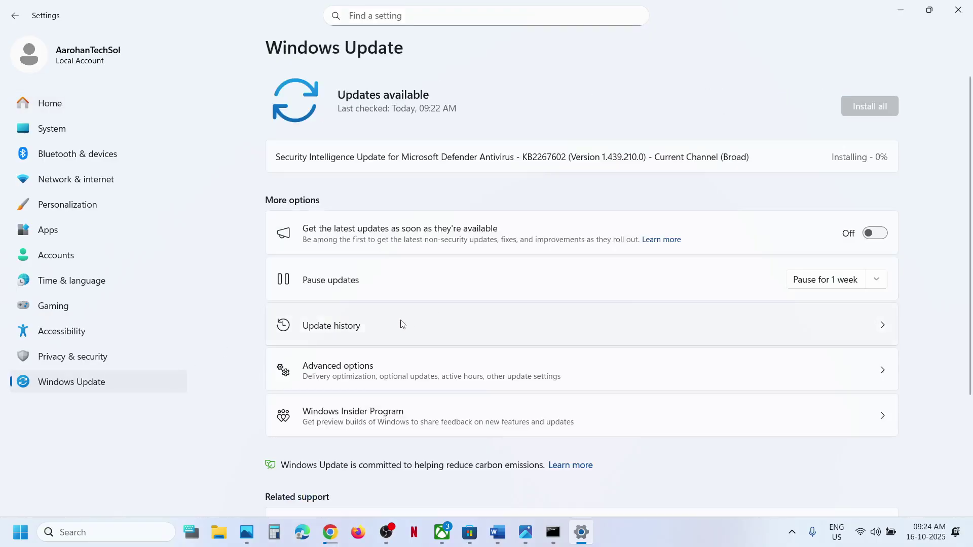
click(346, 368)
scroll(344, 367, down, 2)
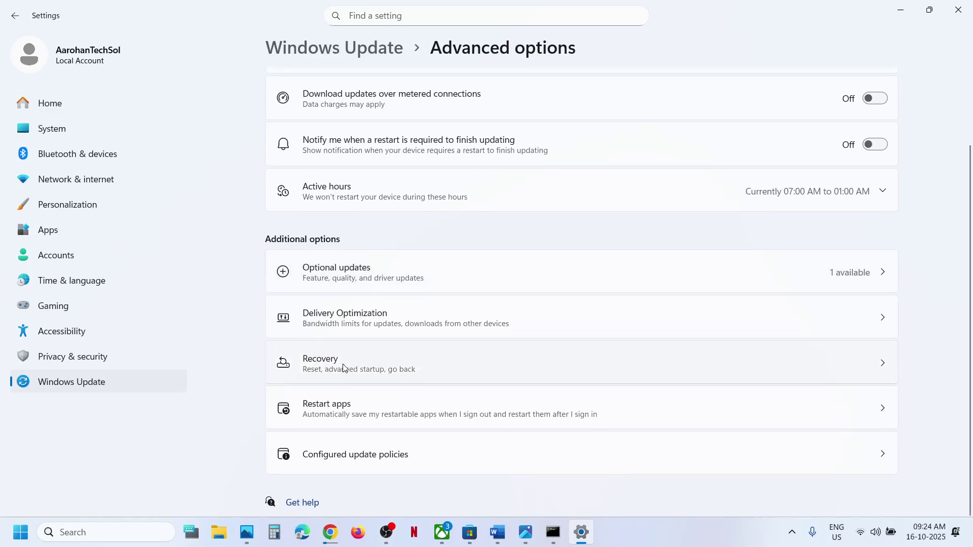
click(376, 364)
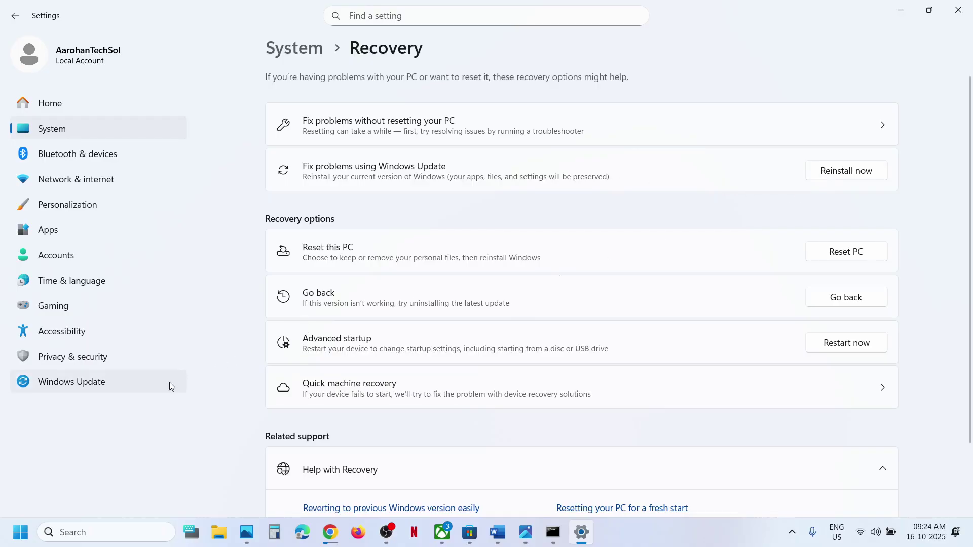
click(139, 382)
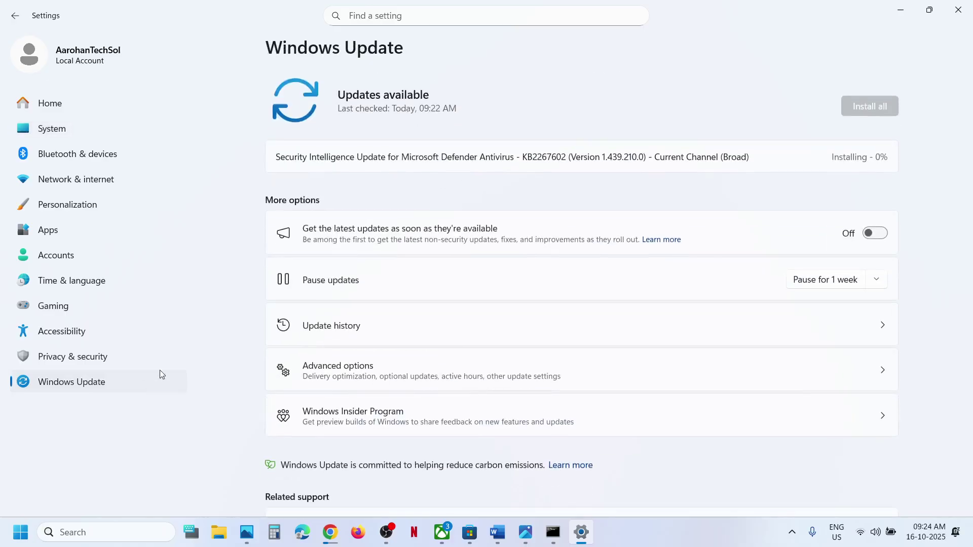
Confirm the Windows 11 version 25H2 (repair version) entry in update history, then show Word's Step 6.
click(348, 325)
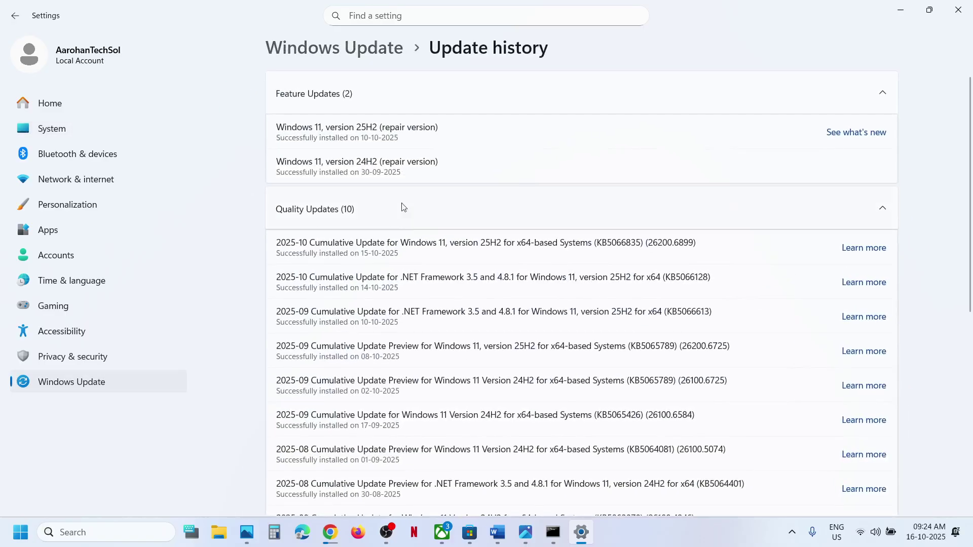
drag(382, 128, 436, 129)
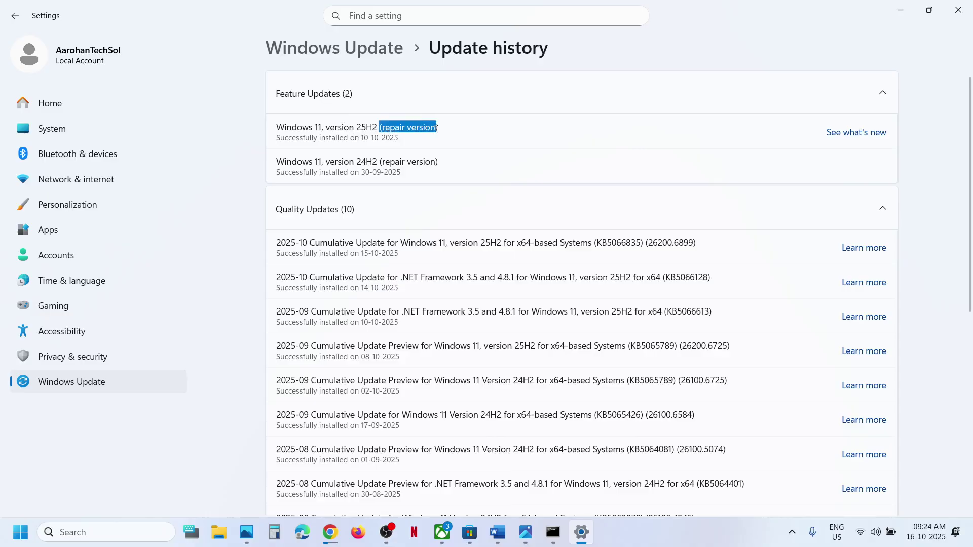
drag(306, 129, 420, 121)
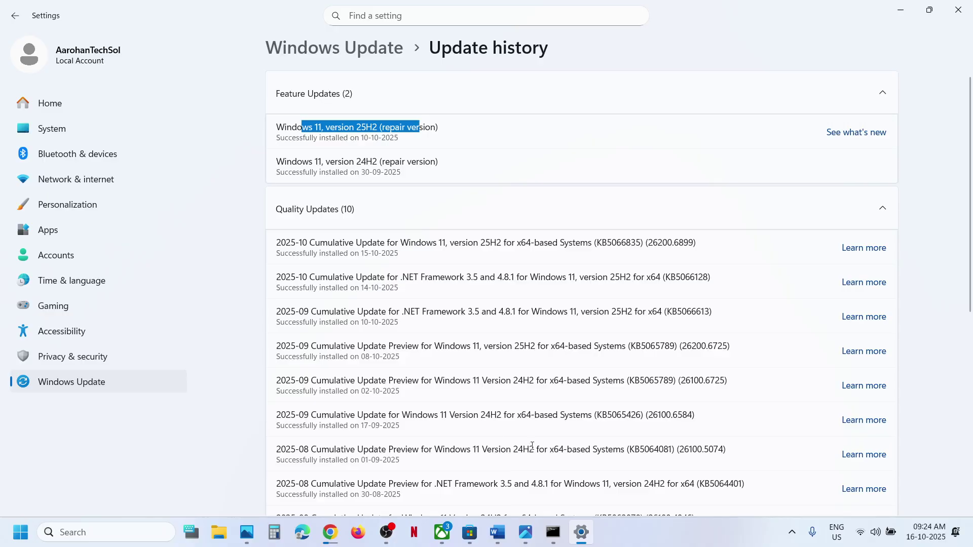
click(498, 532)
scroll(363, 374, down, 3)
Download the Media Creation Tool from the Download Windows 11 page and open the walkthrough screenshots in Photos.
scroll(363, 374, down, 2)
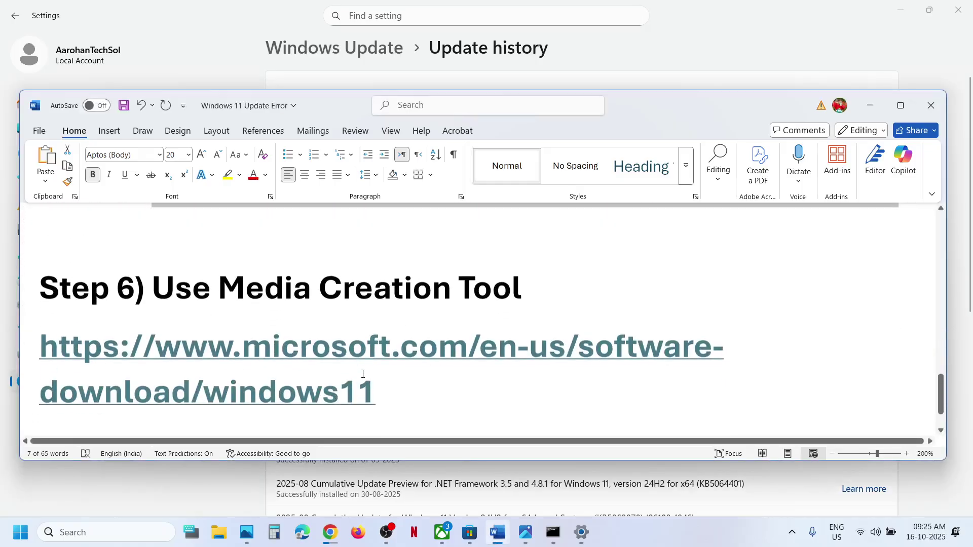
ctrl+click(317, 349)
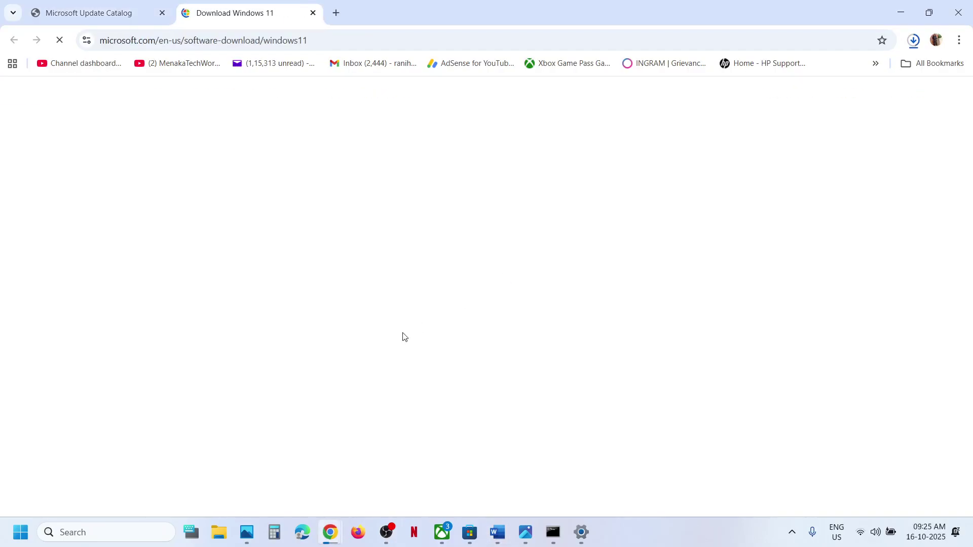
scroll(404, 336, down, 6)
scroll(404, 337, down, 2)
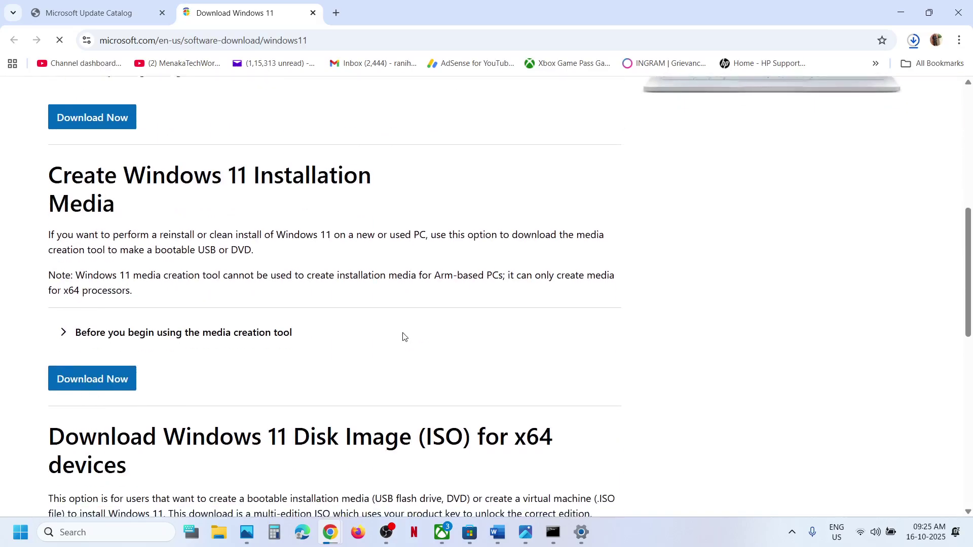
click(92, 388)
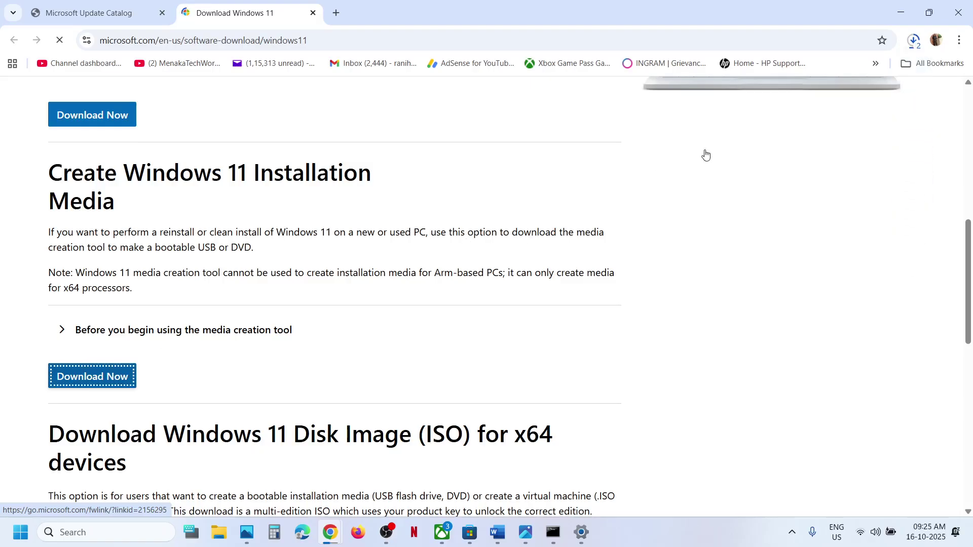
click(917, 40)
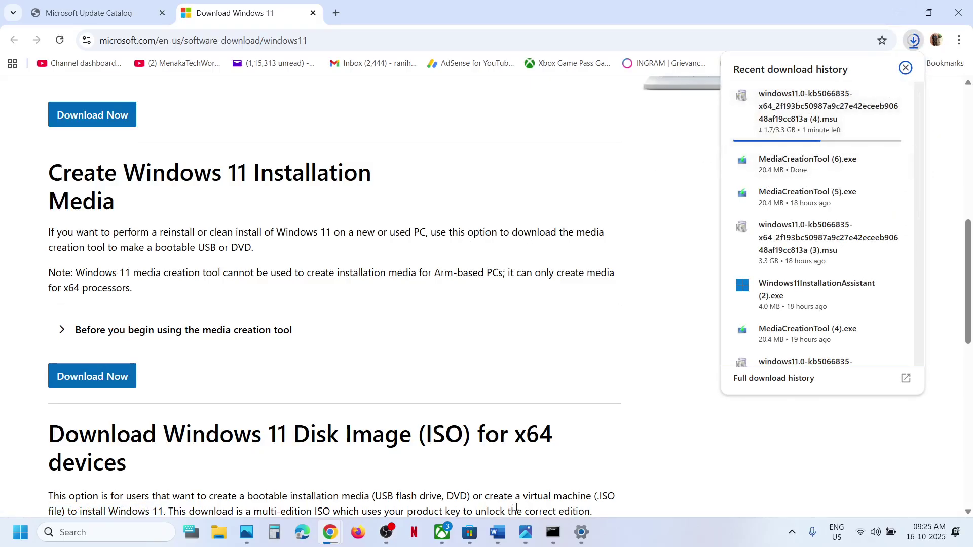
click(526, 532)
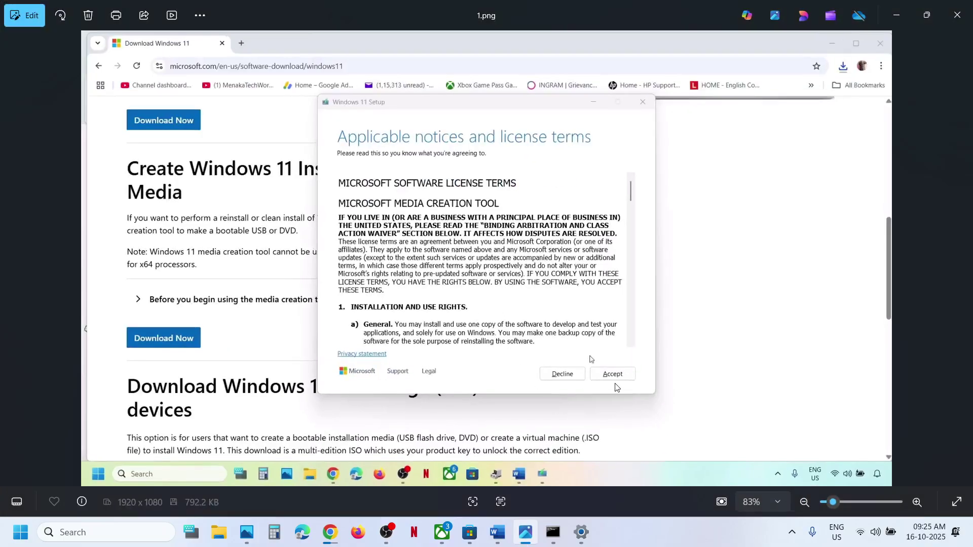
Advance from 1.png to 8.png: edition, ISO media, save location, download, cleanup, desktop with Windows.iso.
key(Right)
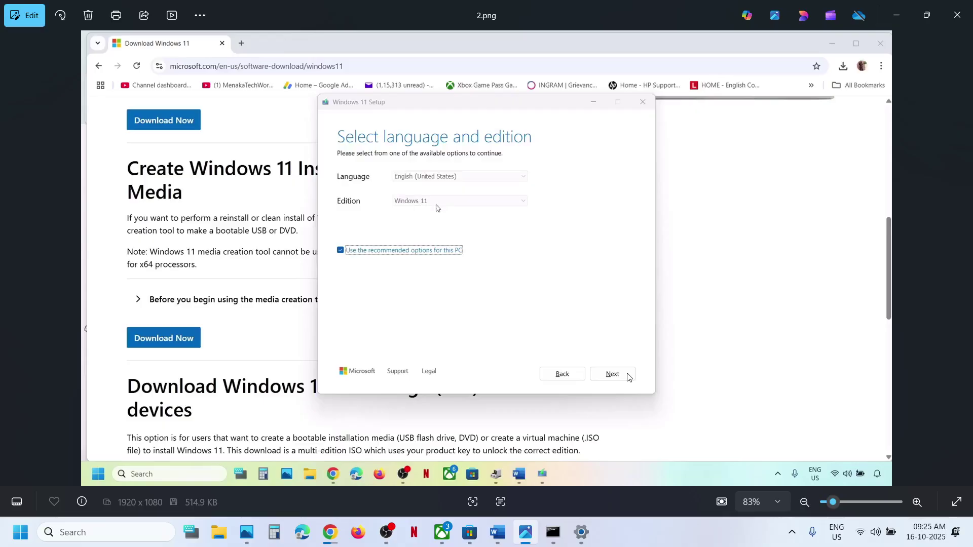
key(Right)
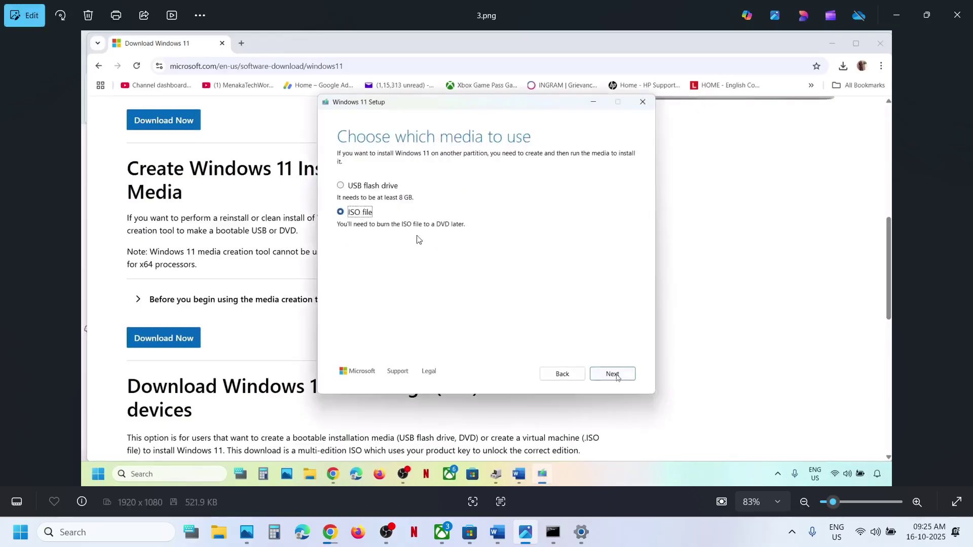
key(Right)
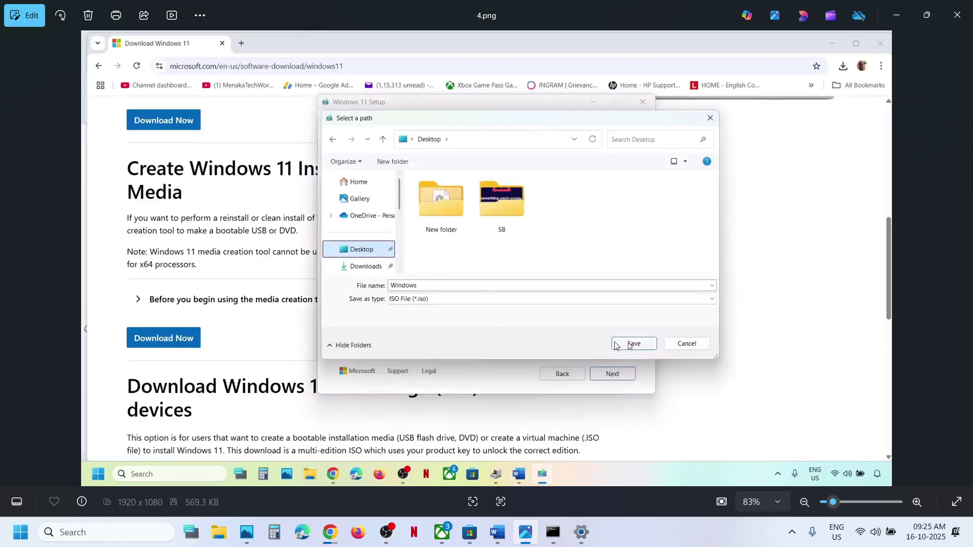
key(Right)
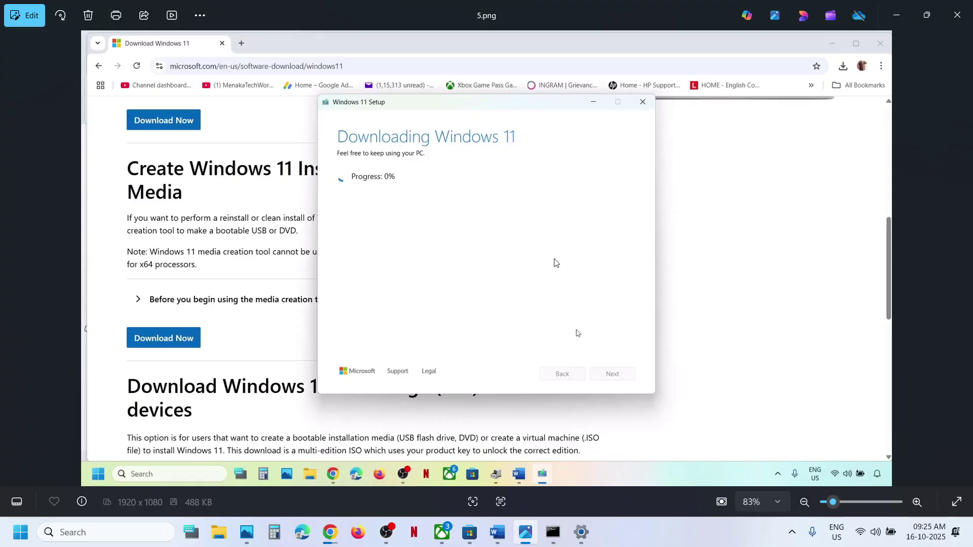
key(Right)
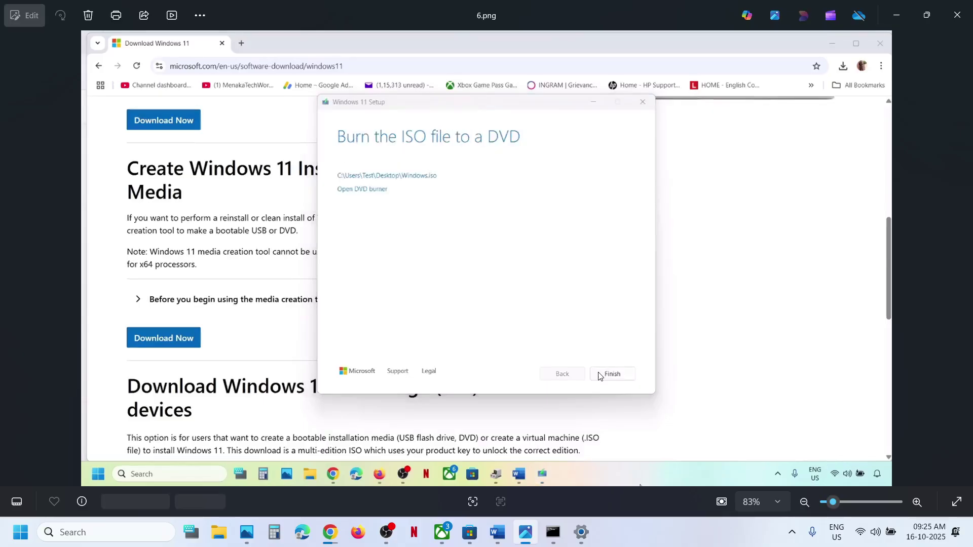
key(Right)
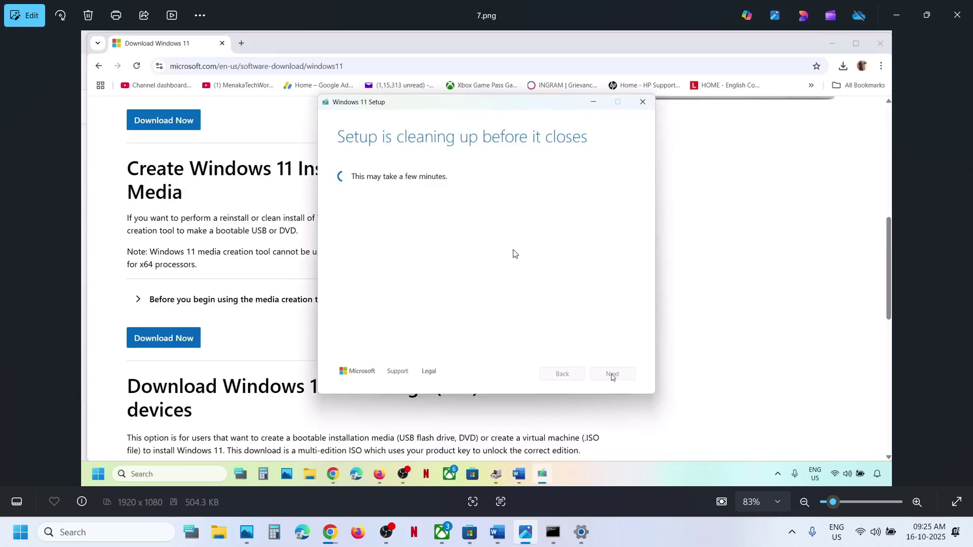
key(Right)
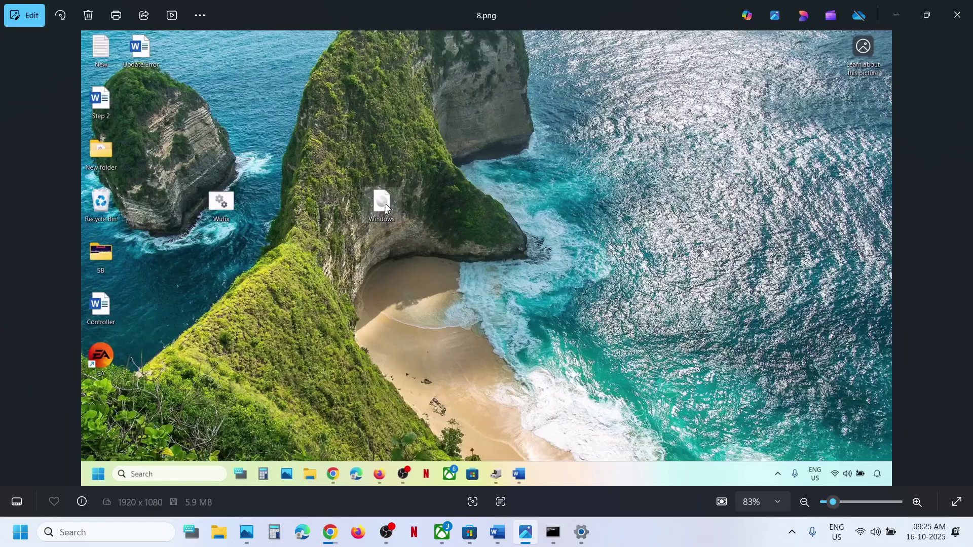
Advance from 8.png to 13.png: ISO contents, permission prompt, setup, license terms, Ready to install.
scroll(385, 204, up, 1)
scroll(375, 208, down, 1)
key(Right)
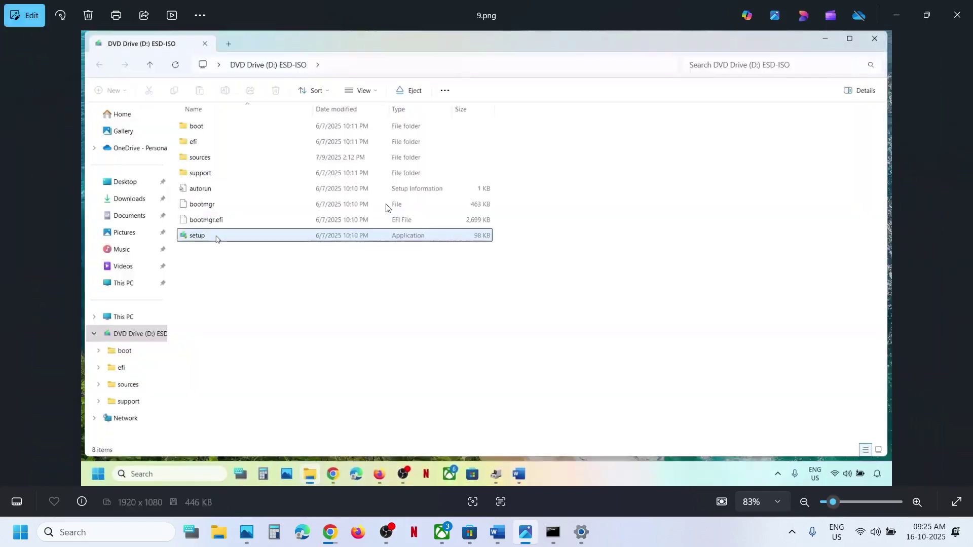
key(Right)
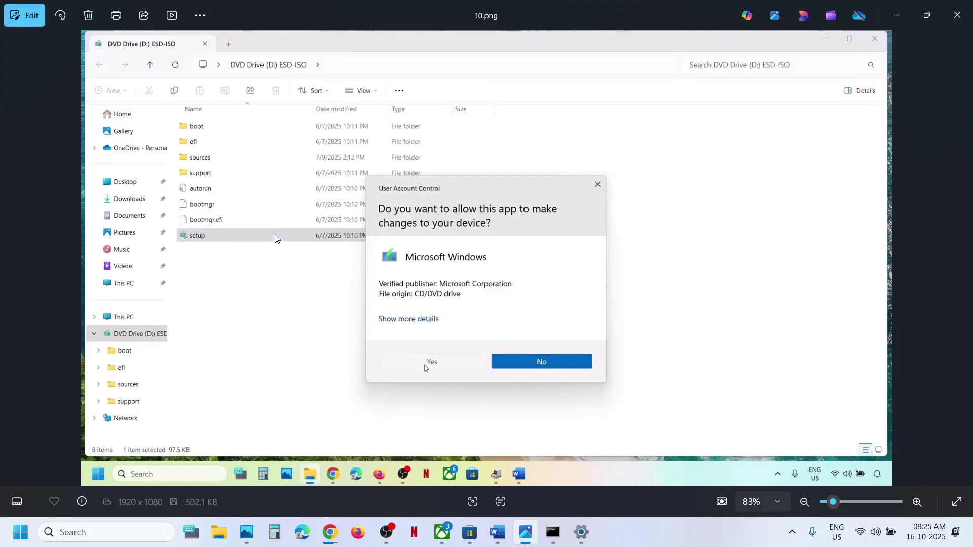
key(Right)
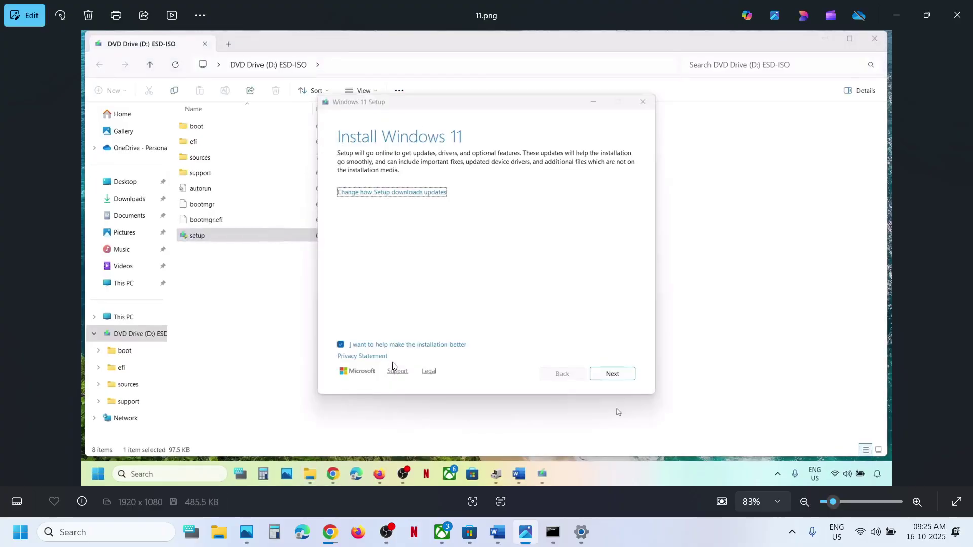
key(Right)
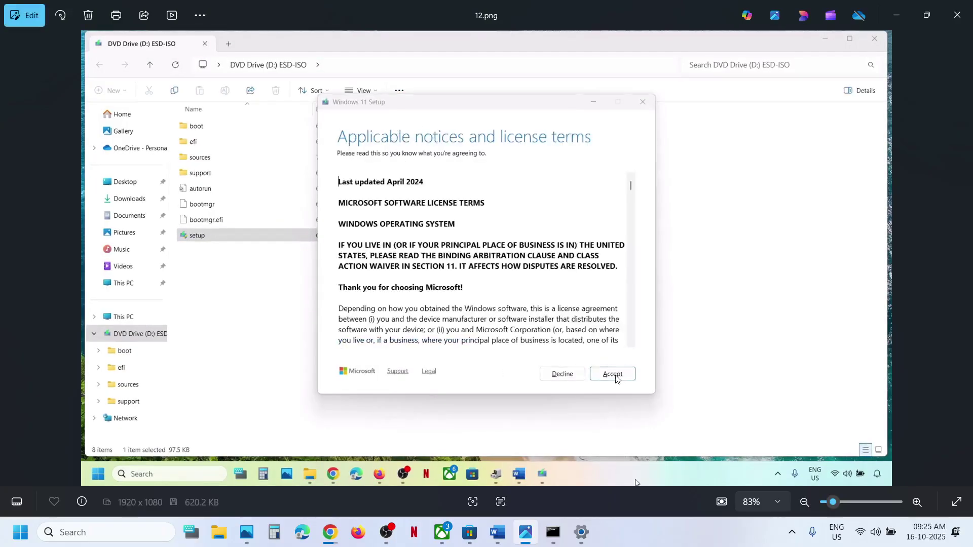
key(Right)
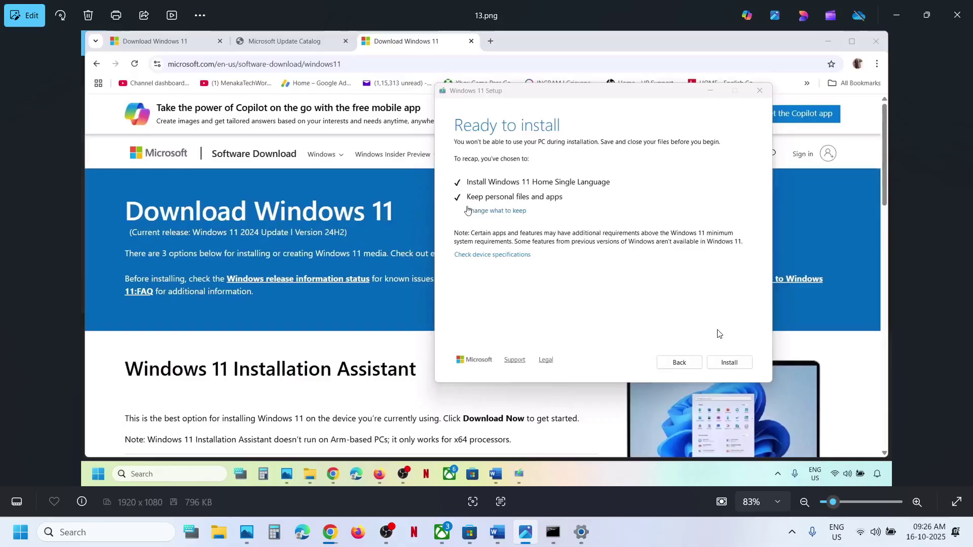
Confirm KB5066835 and KB5066128 in Settings' update history and collapse the Quality Updates list.
click(588, 527)
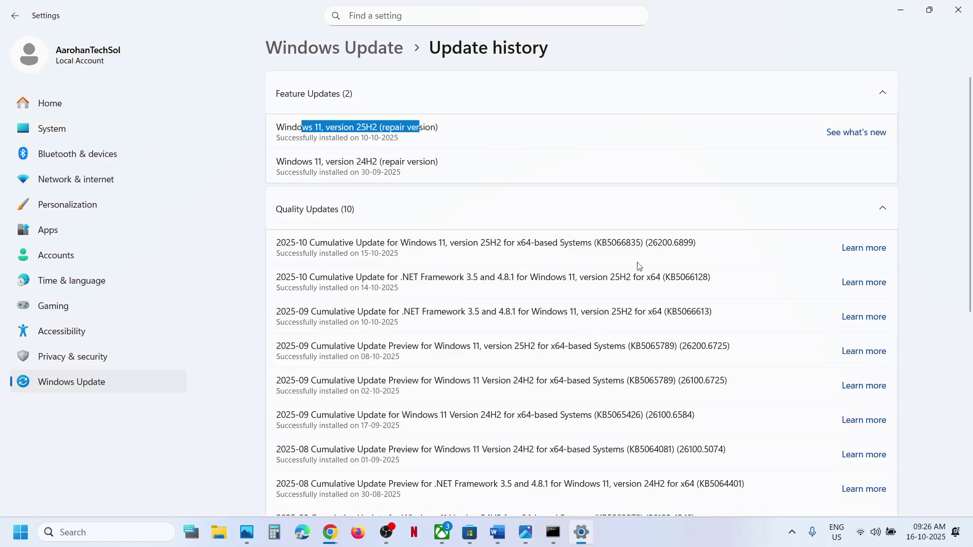
double_click(627, 242)
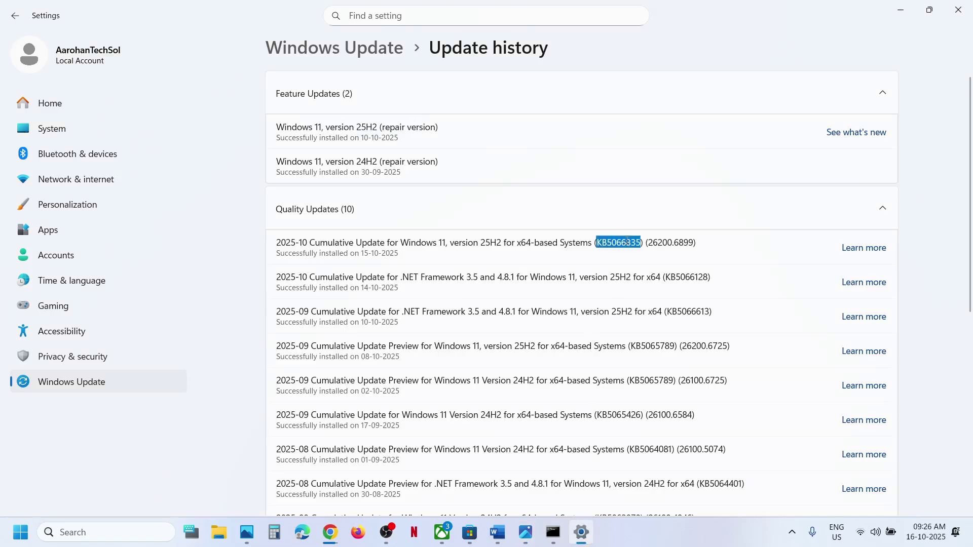
double_click(687, 277)
click(617, 229)
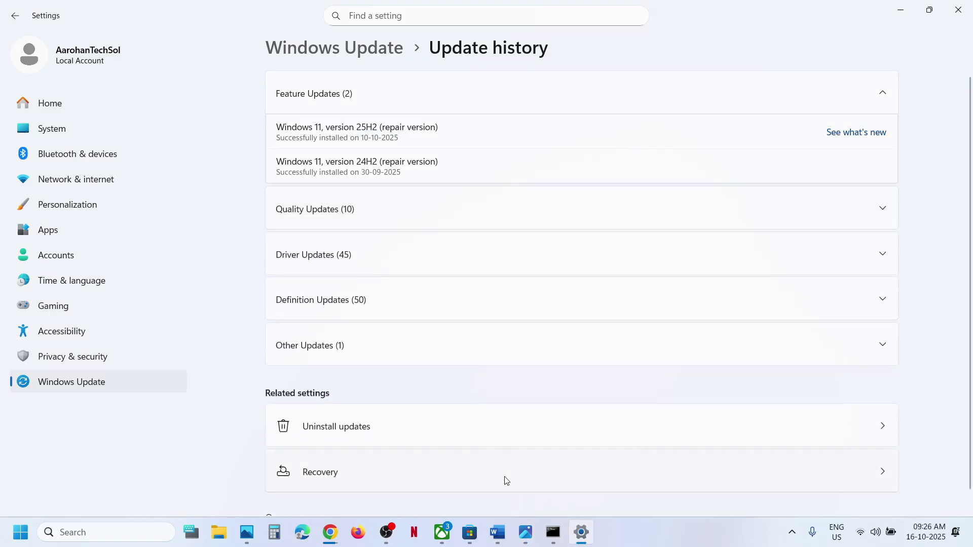
Highlight the error codes in the Word guide's title.
click(499, 531)
scroll(400, 273, up, 20)
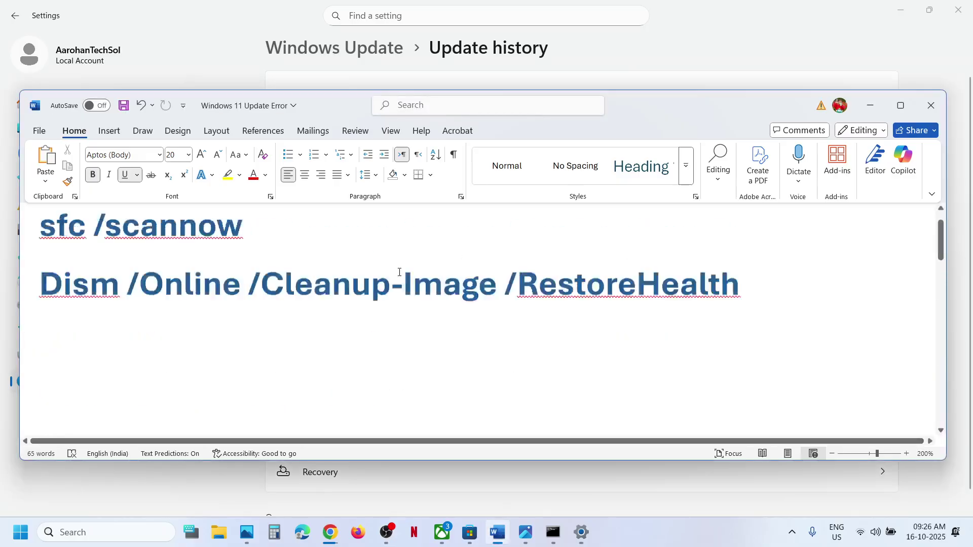
drag(163, 276, 682, 280)
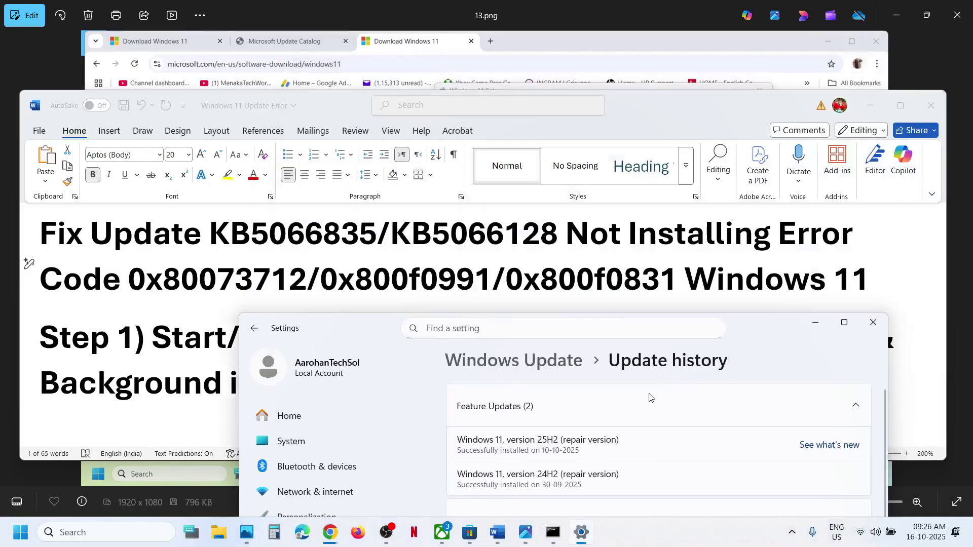